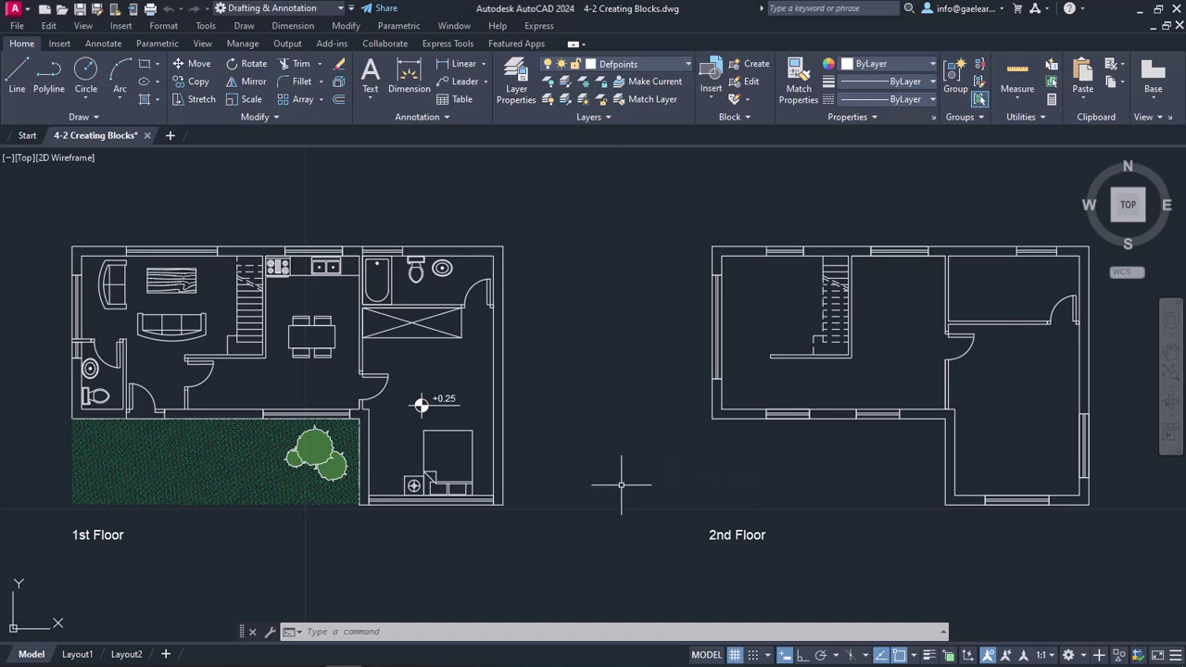
Step: Pan the drawing so the 1st Floor house plan sits in the centre of the view
mouse_move(484, 548)
middle_down()
mouse_move(598, 577)
mouse_move(797, 585)
mouse_move(830, 572)
mouse_move(831, 556)
middle_up()
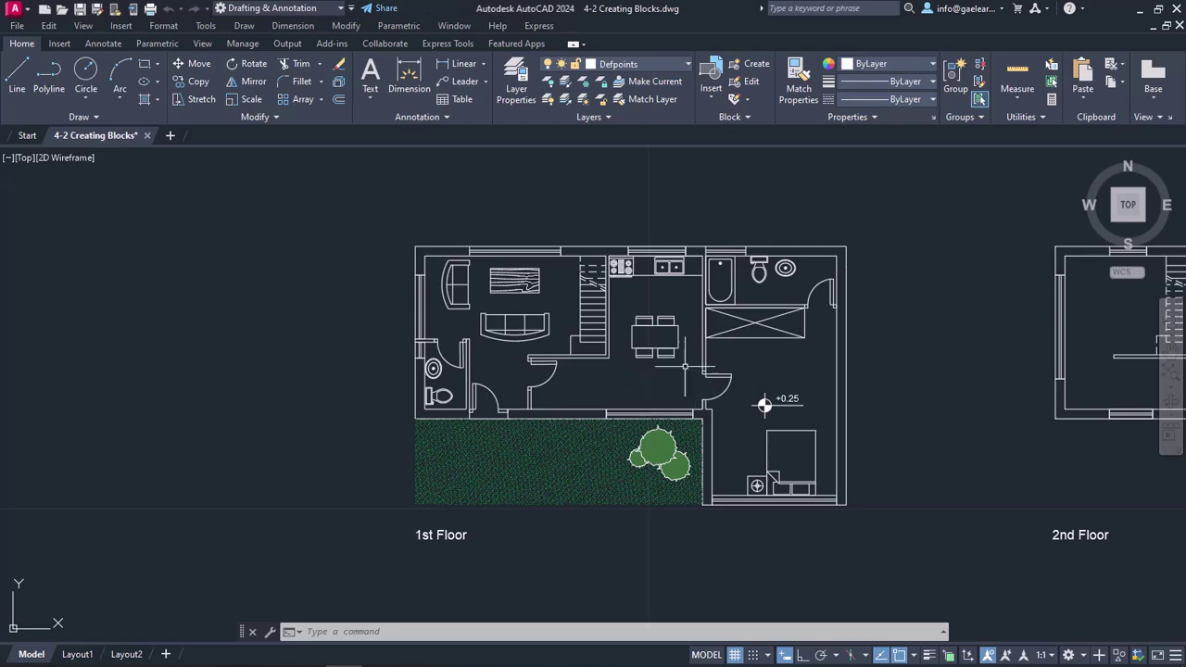
Step: Zoom in on the kitchen and dining table and bring up the Insert tab's block tools
scroll(686, 375, up, 4)
middle_drag(681, 365, 677, 472)
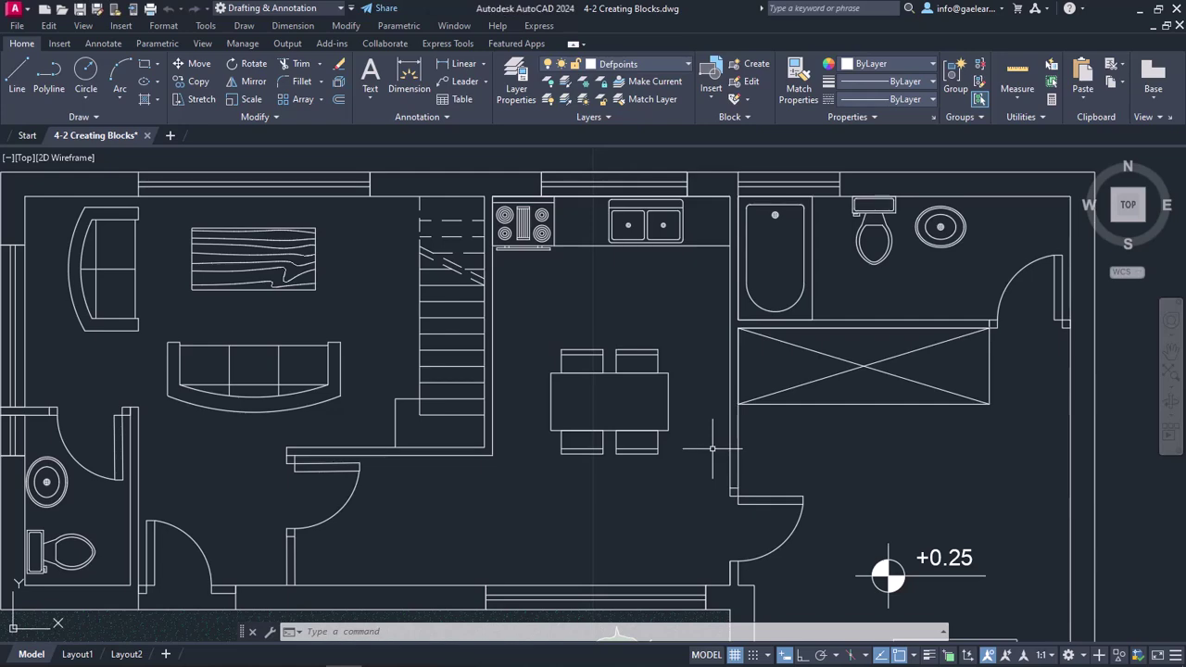
click(60, 45)
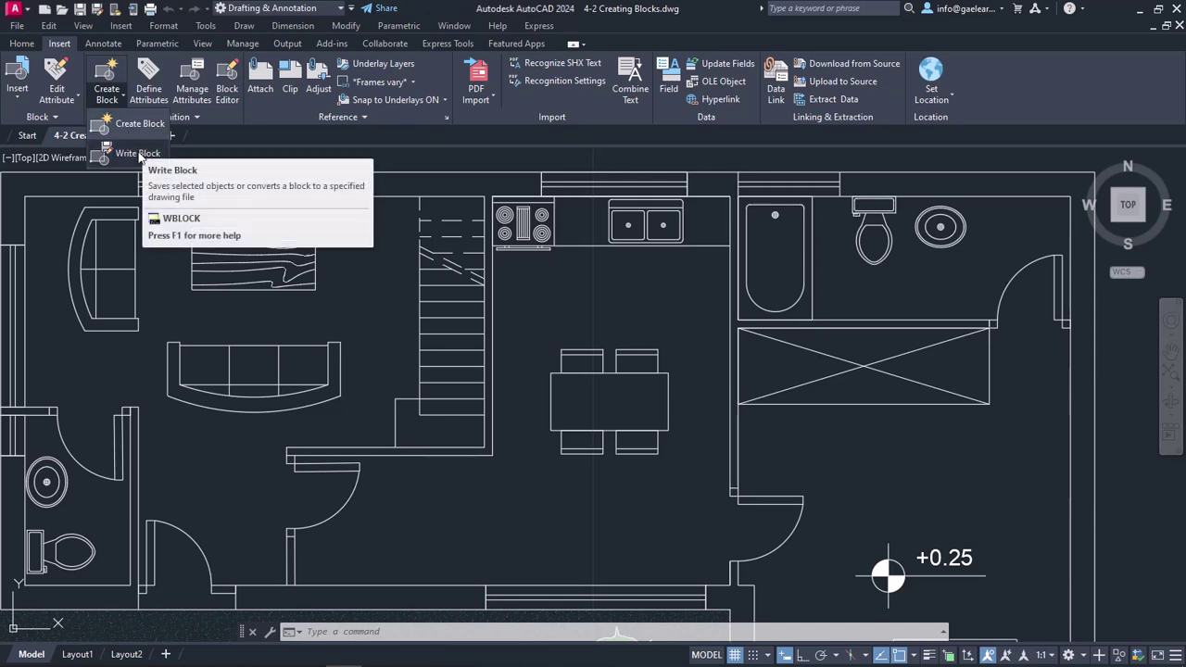
Step: Start a new block definition named 'My dining set'
click(139, 130)
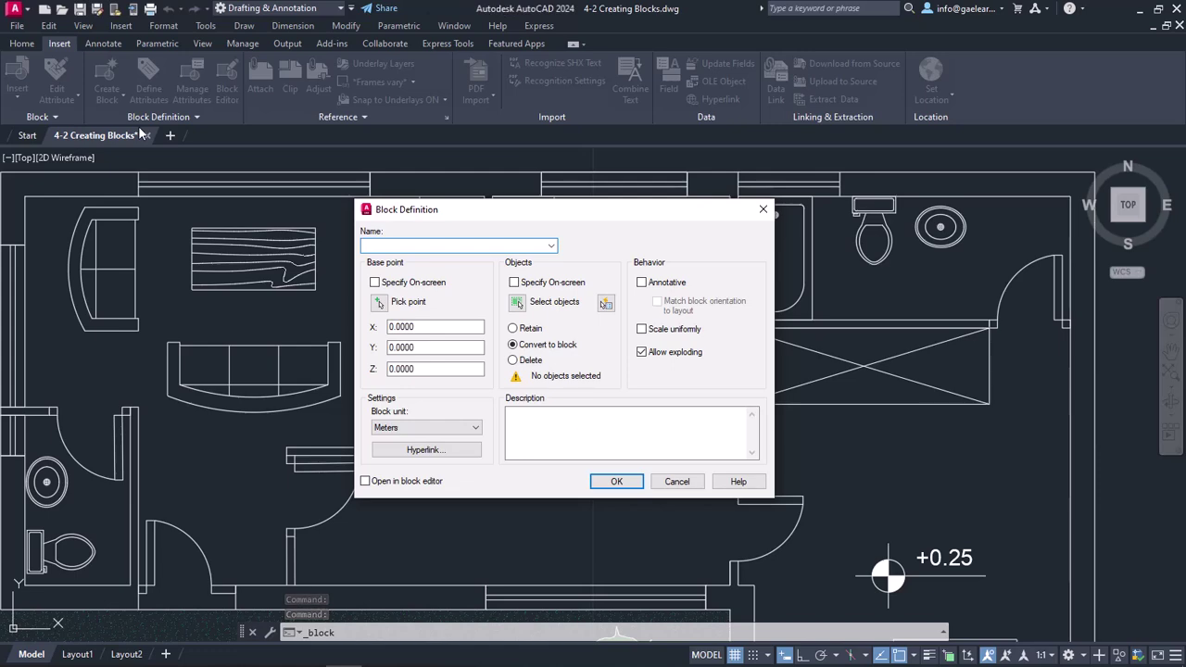
text(M)
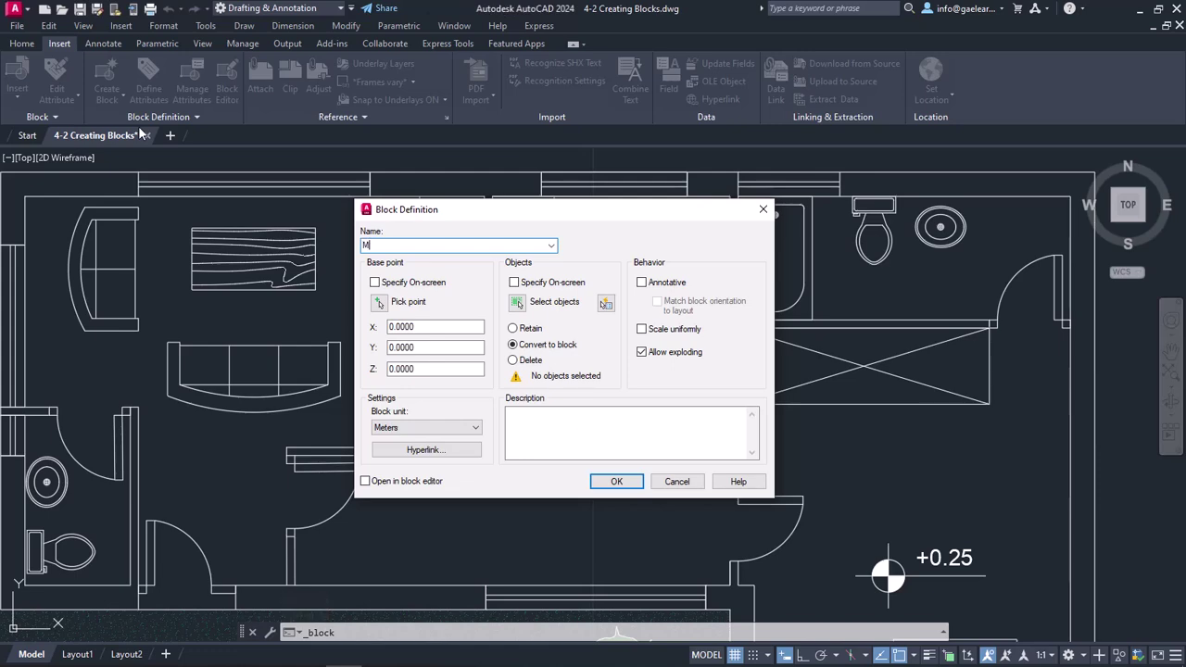
text(y dining set)
Step: Snap the block base point to the table's geometric centre (X 1500.2035, Y 255.3876, Z 0)
click(379, 306)
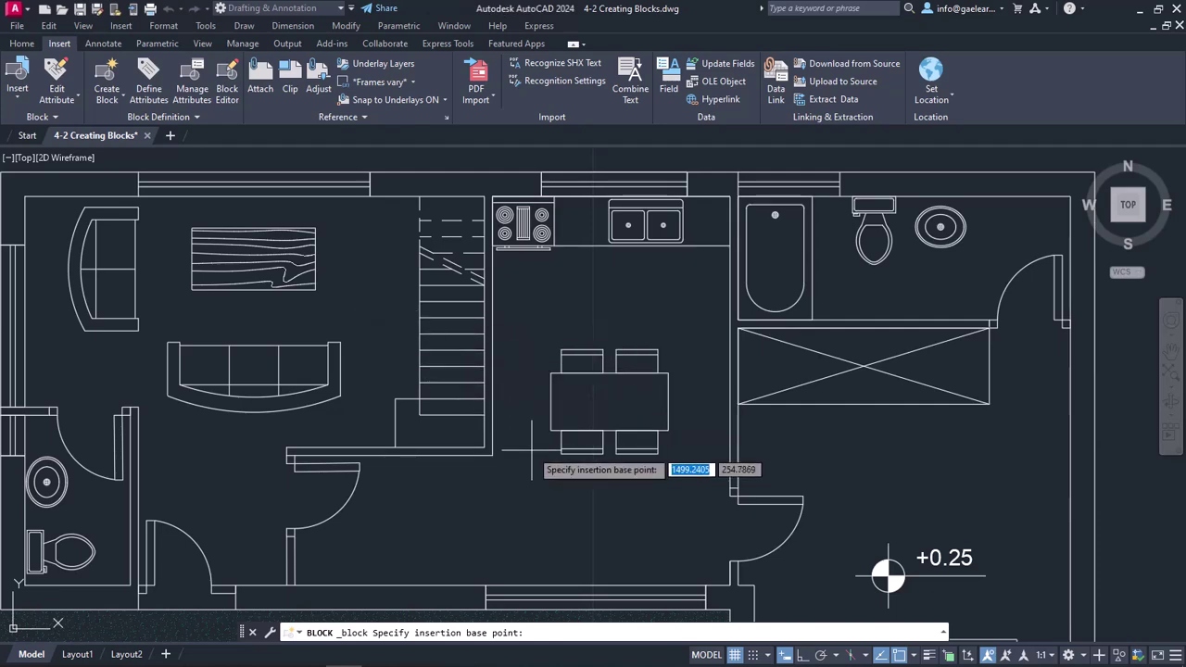
scroll(547, 463, up, 3)
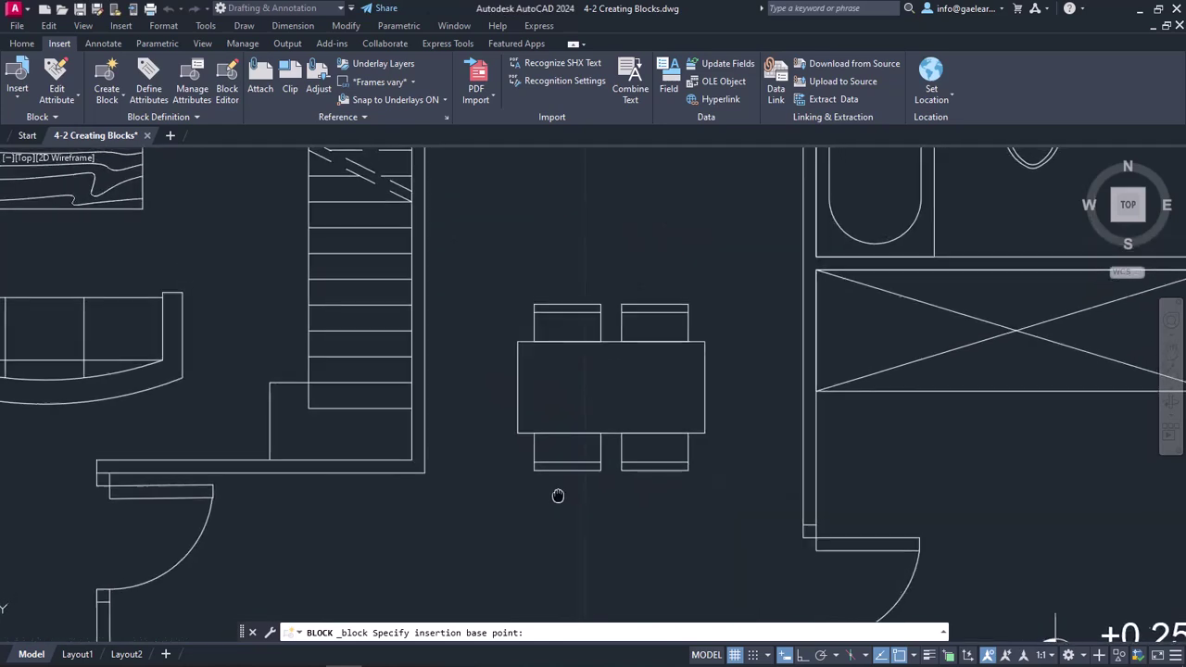
click(915, 655)
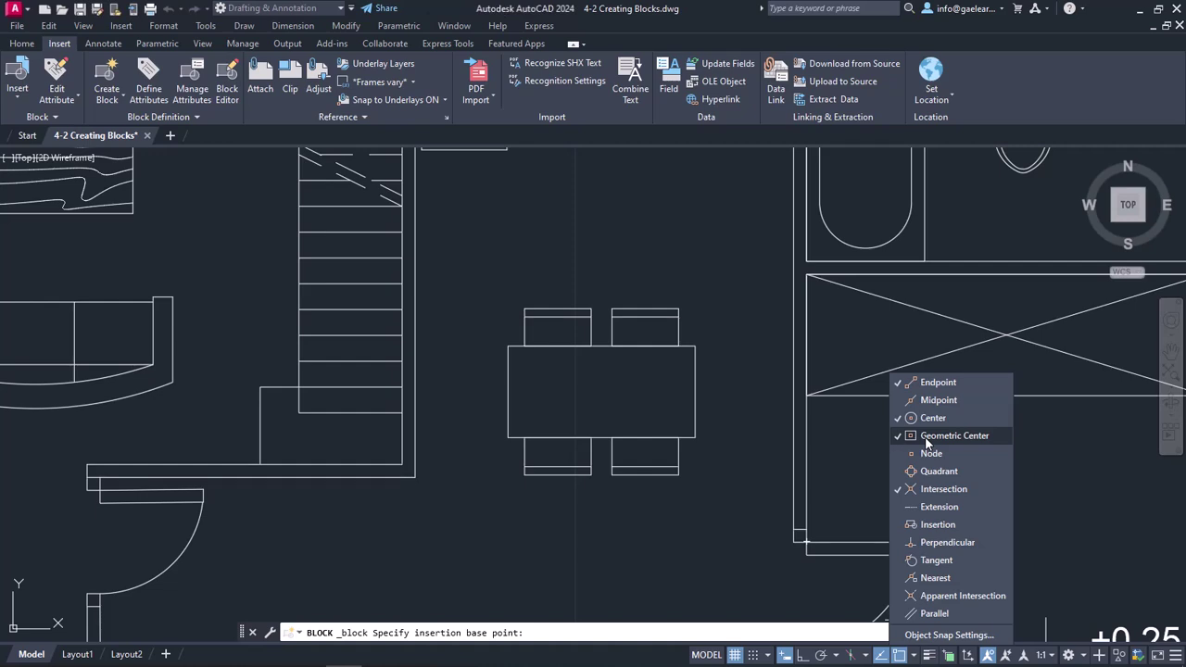
click(756, 458)
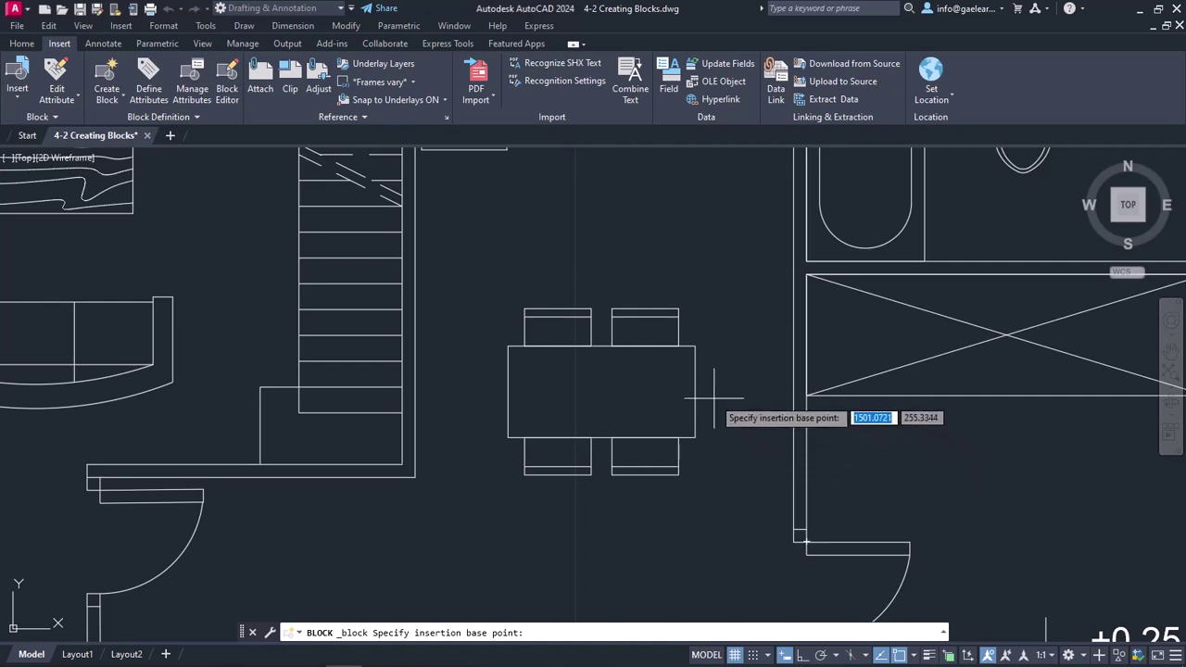
click(602, 392)
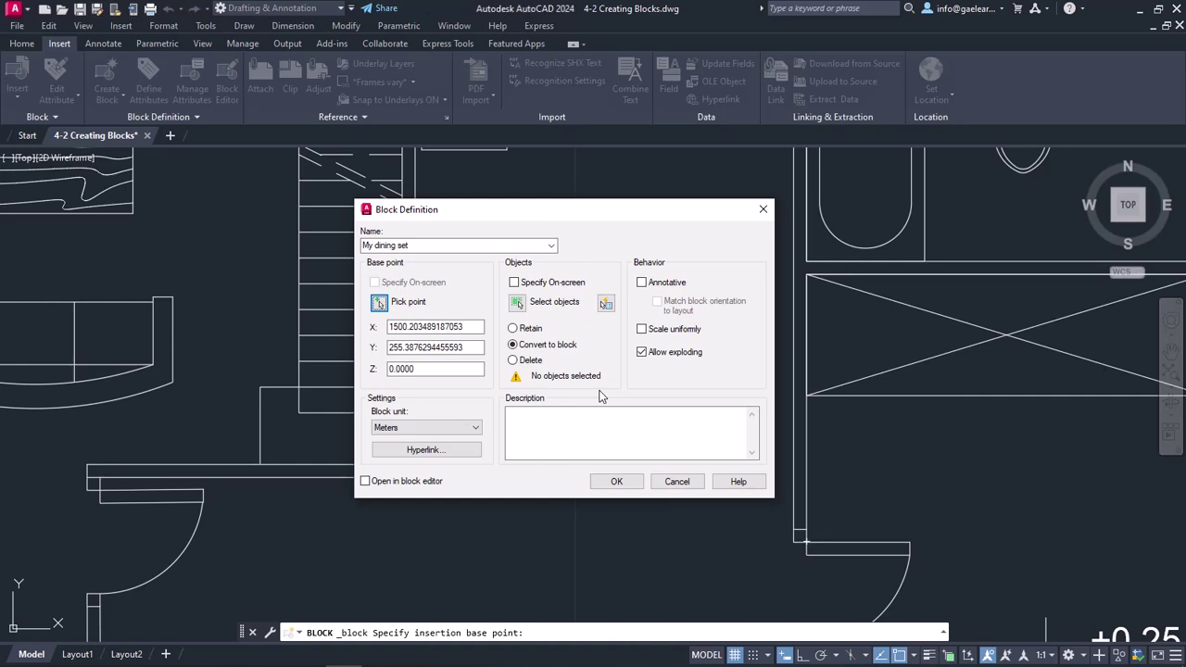
Step: Window-select the dining table and its four chairs, 21 objects, as the block contents
click(516, 305)
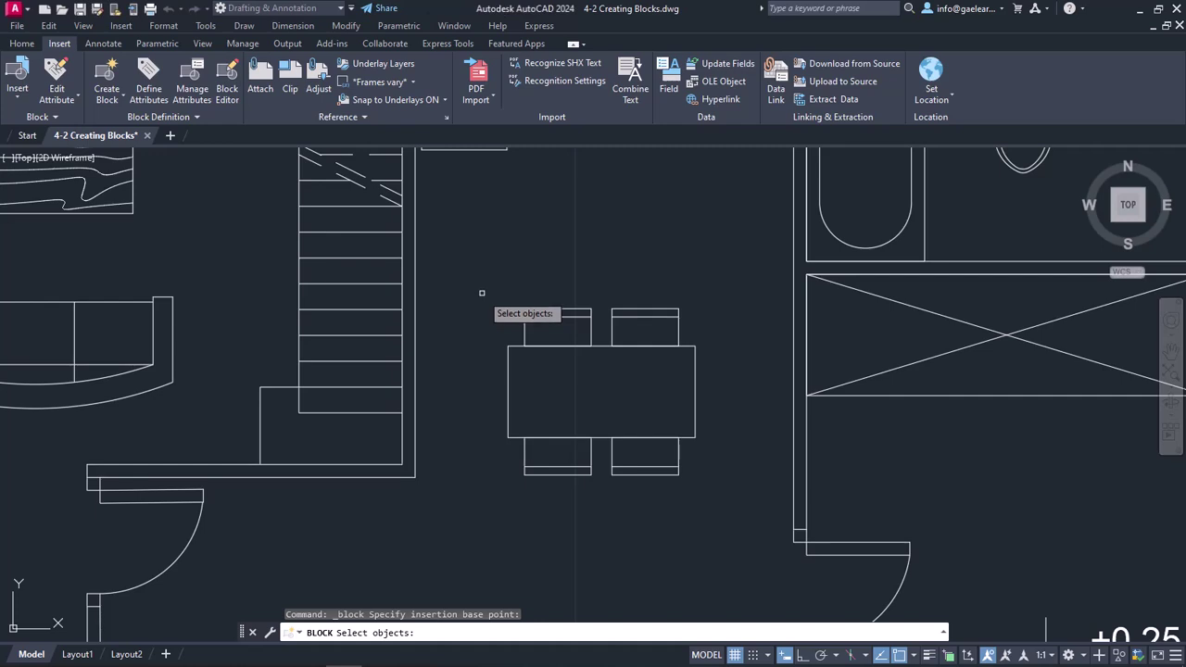
click(481, 287)
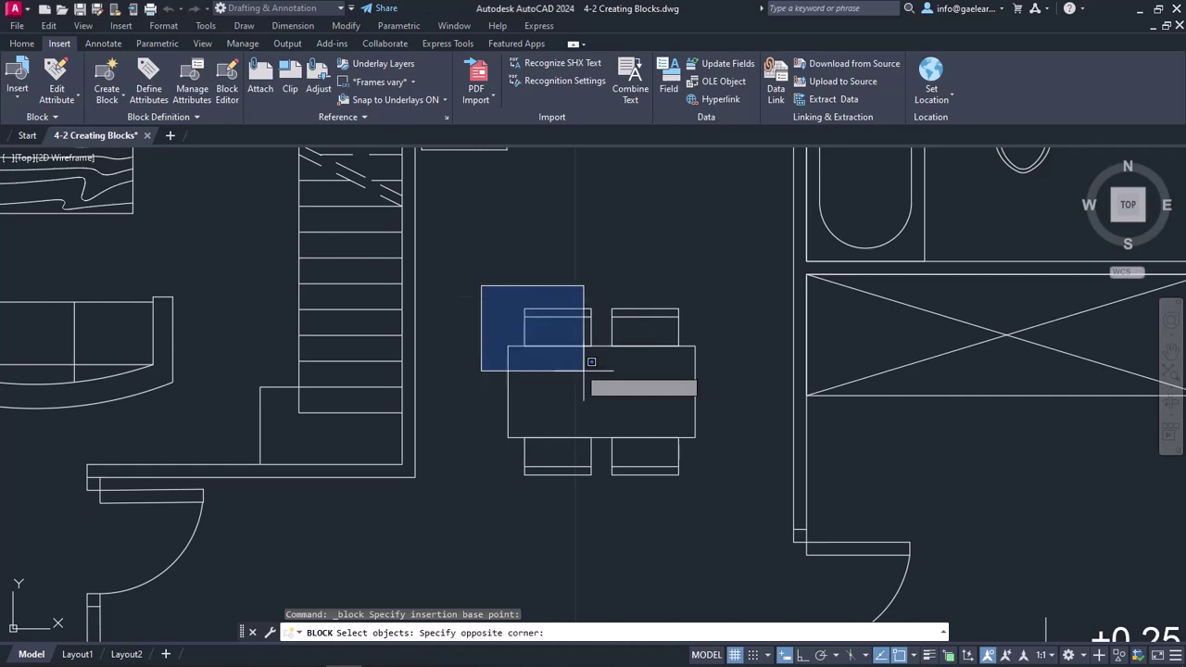
click(731, 491)
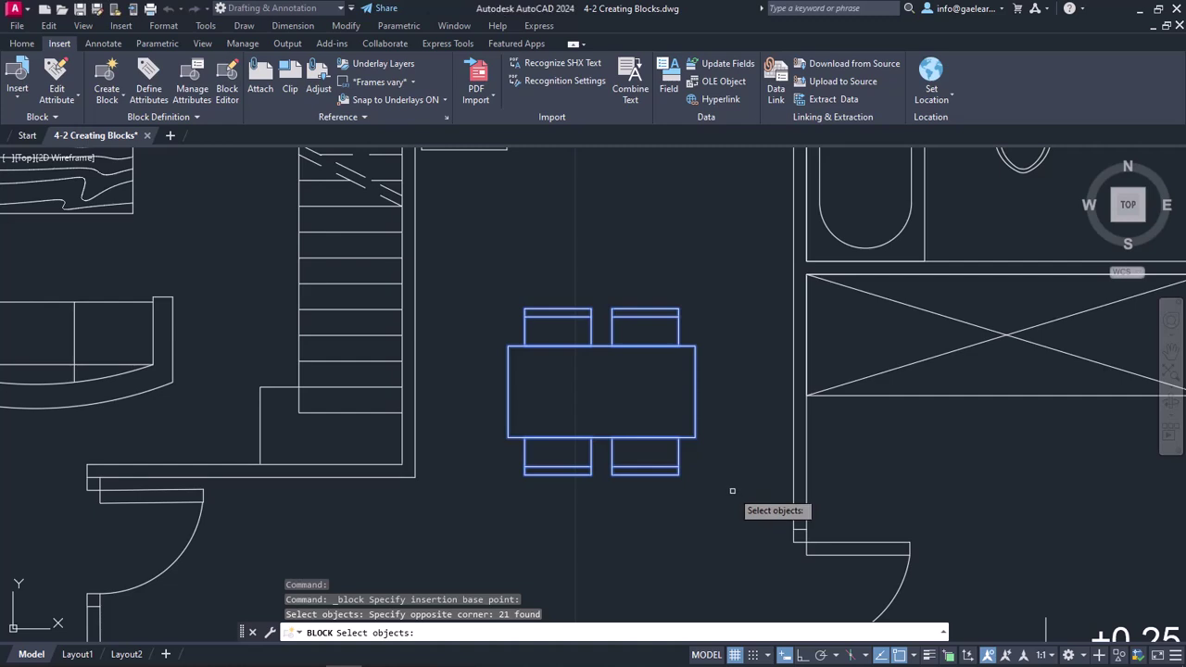
key(Return)
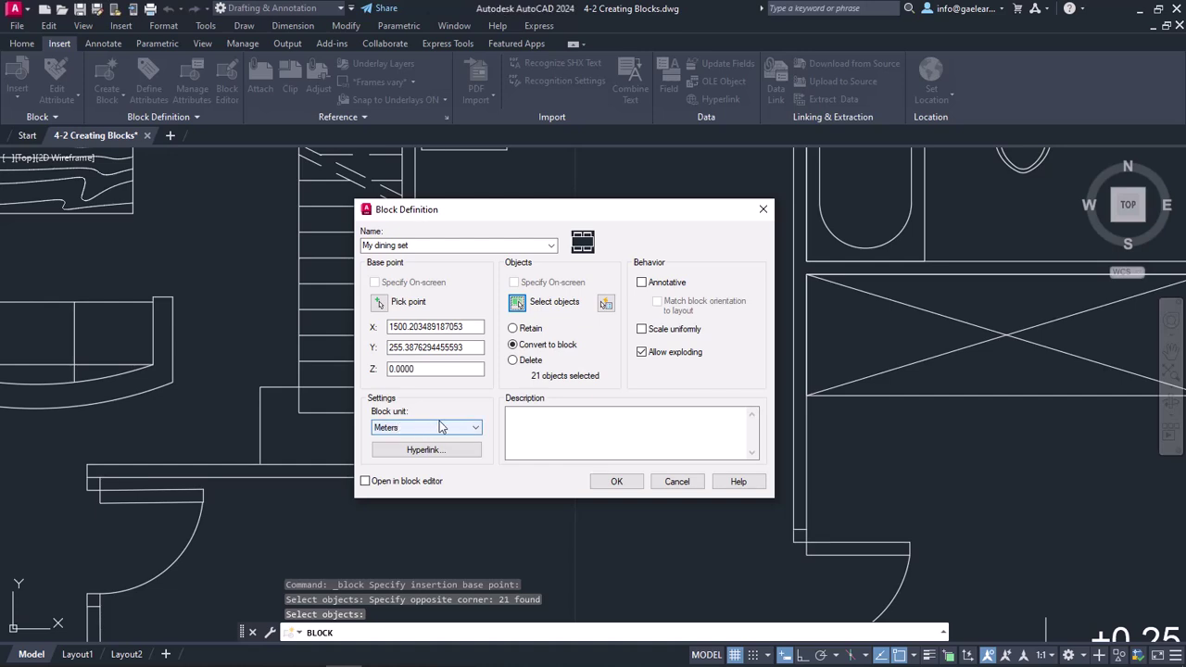
Step: Keep Meters as the block unit and create the My dining set block
click(476, 426)
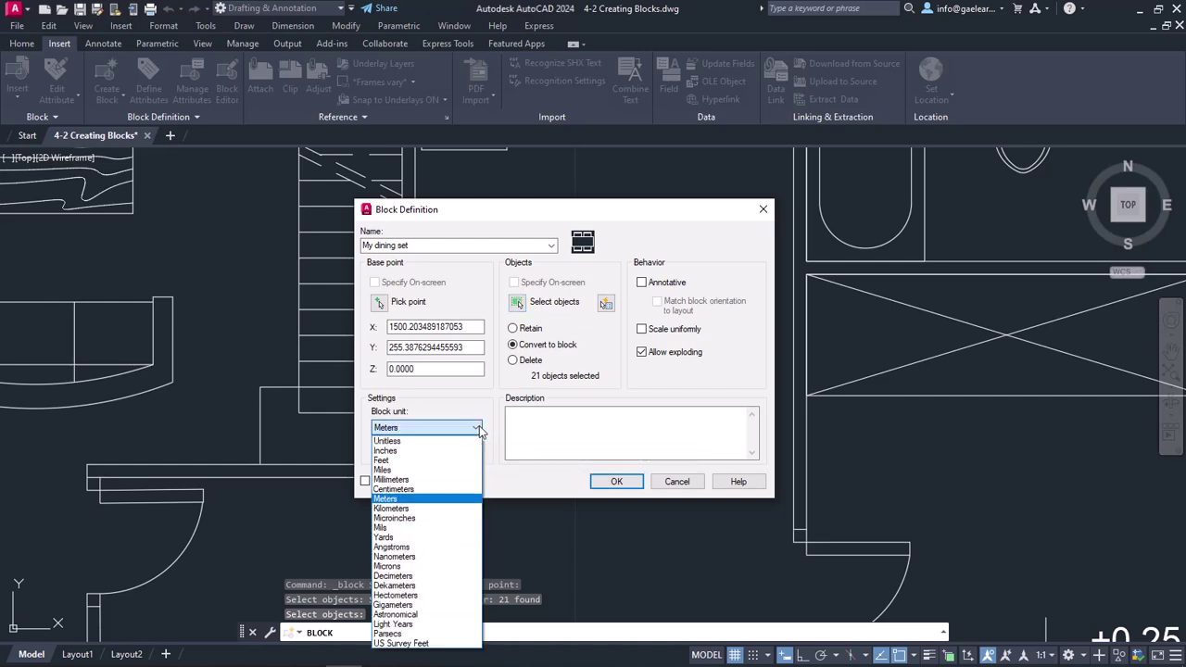
click(466, 506)
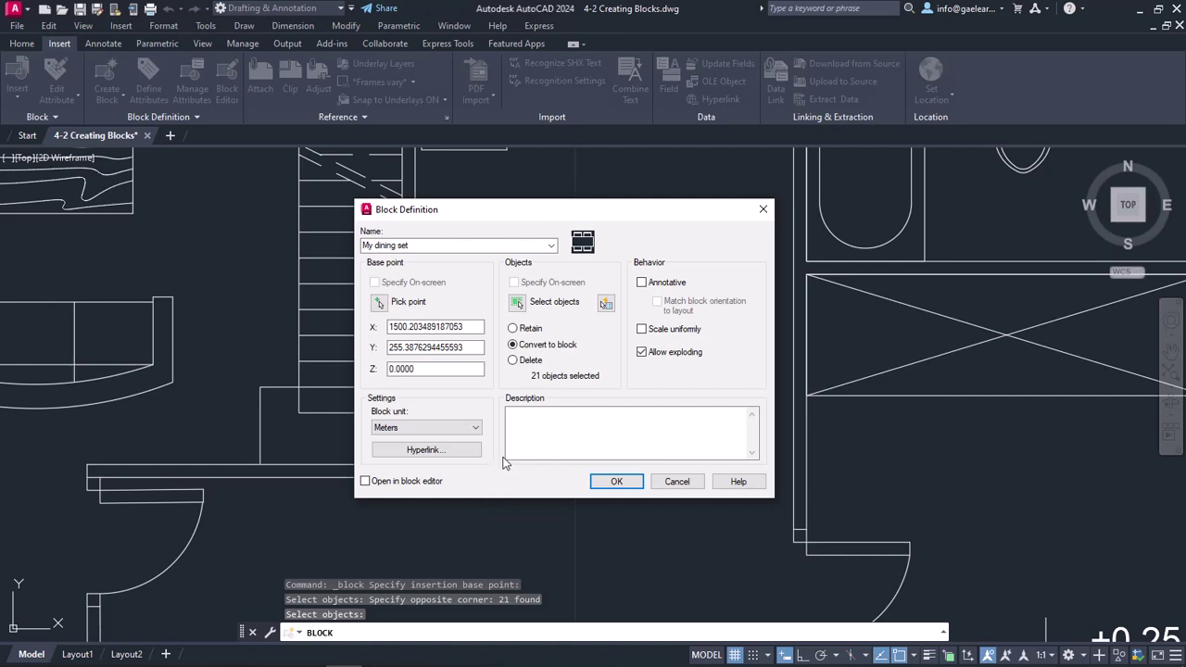
click(518, 420)
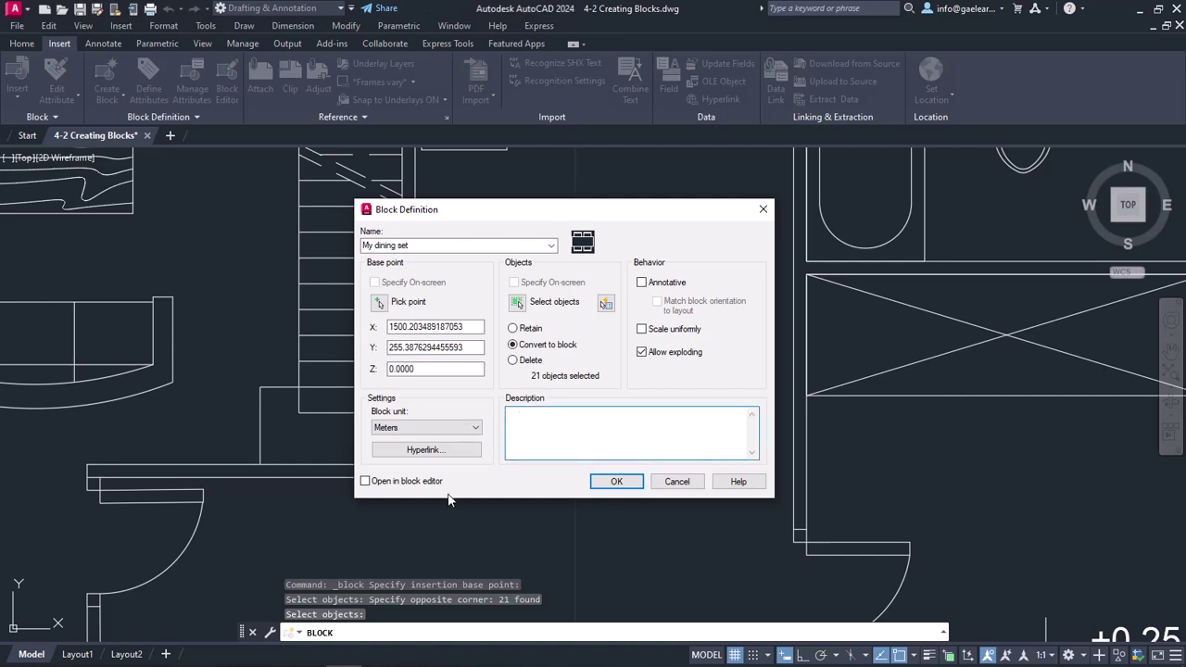
click(617, 481)
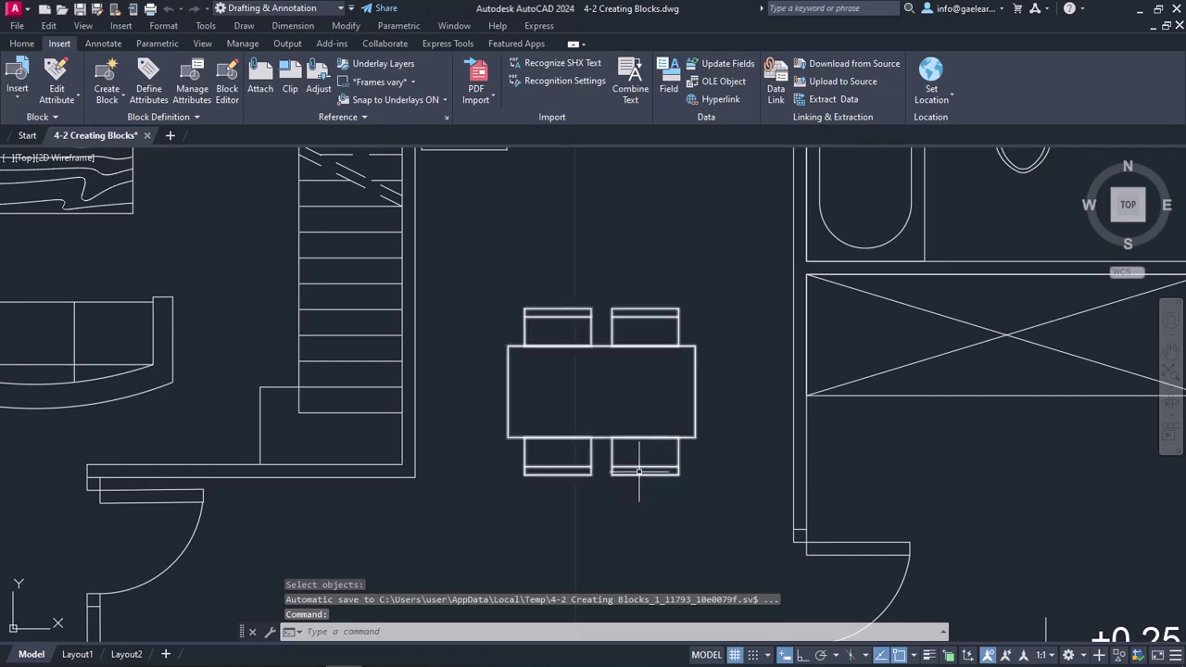
Step: Select the new My dining set block to check it, then deselect it and dismiss the block gallery
click(648, 432)
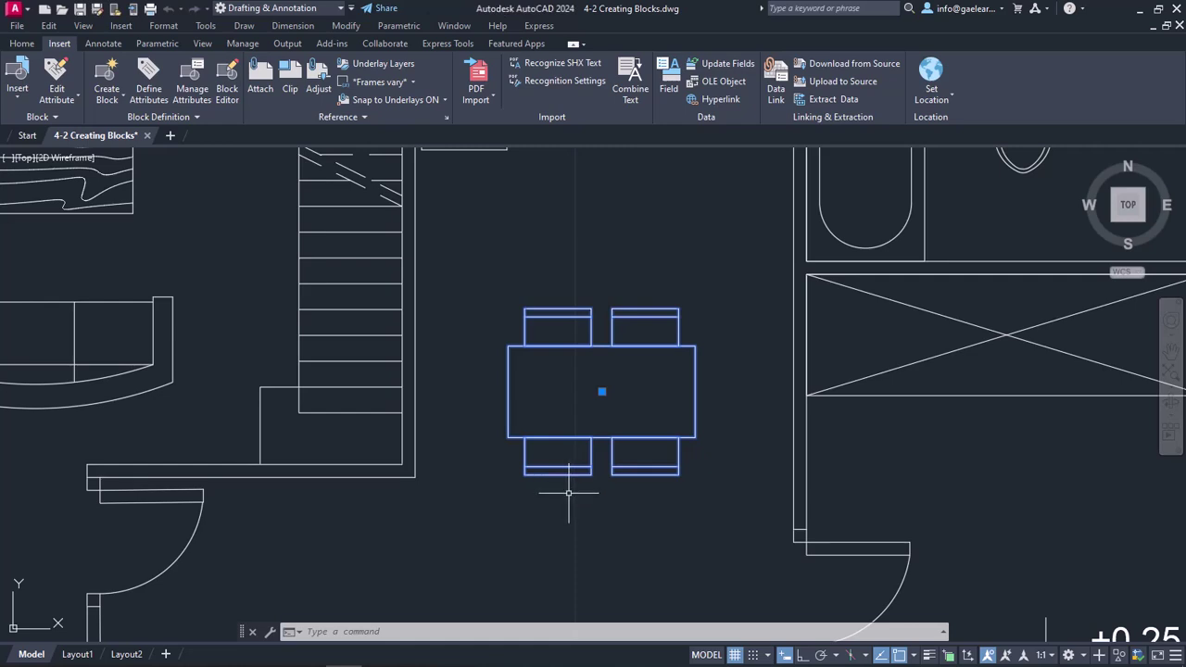
key(Escape)
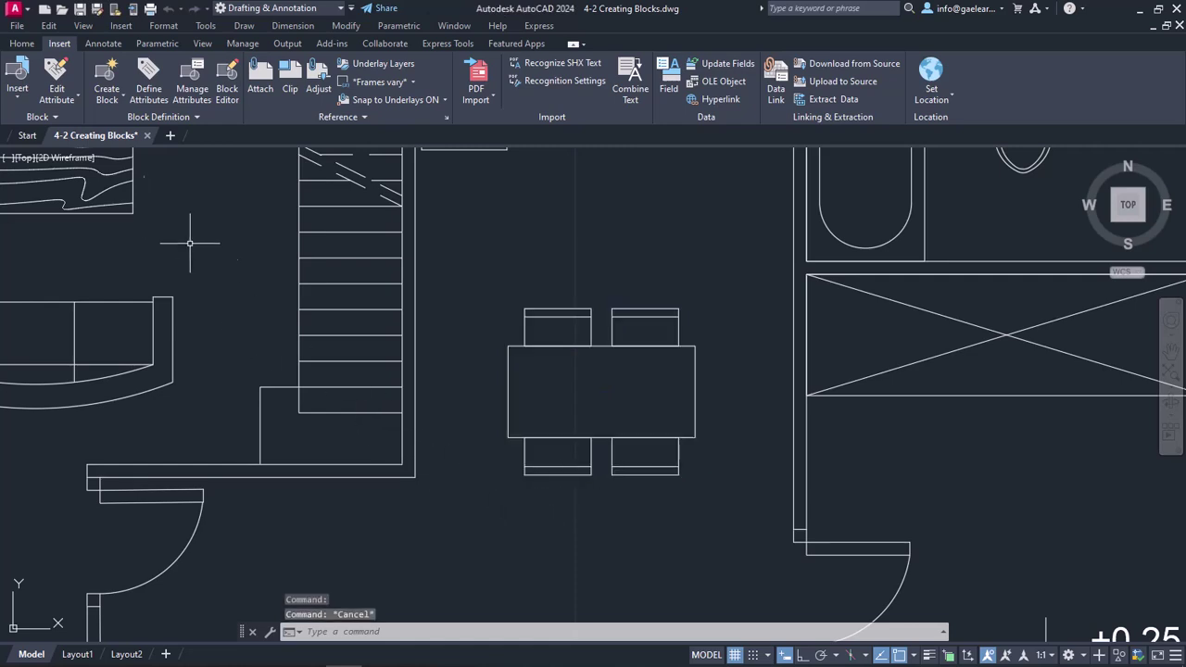
click(19, 93)
click(26, 105)
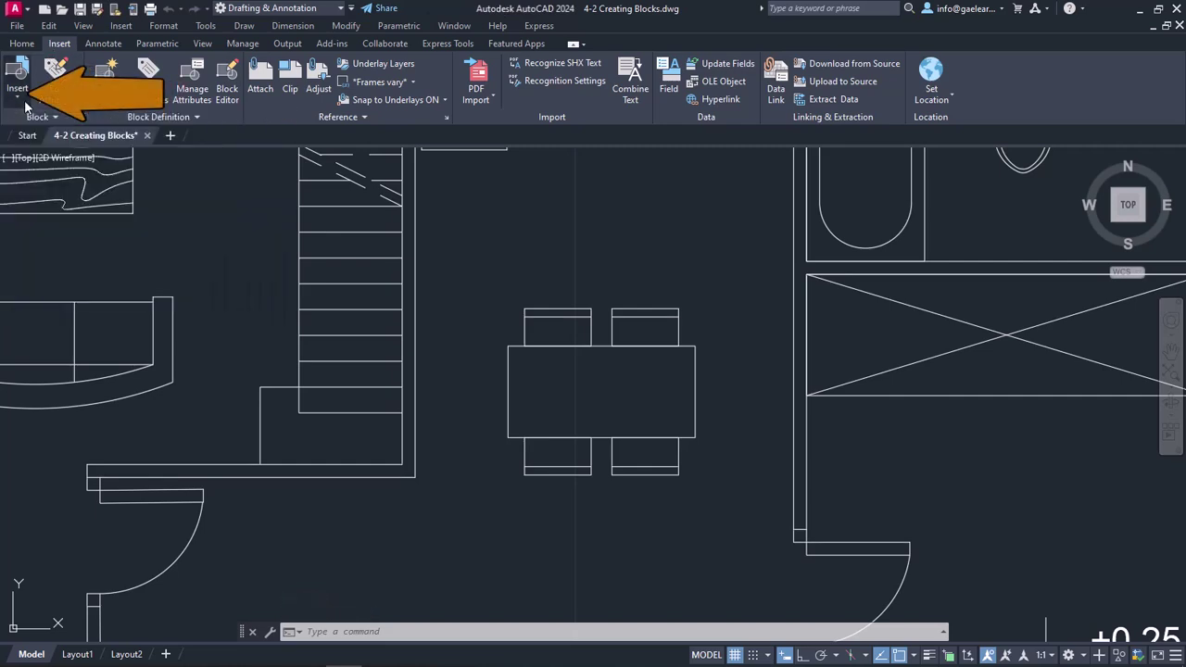
Step: Show the Blocks palette via Recent Blocks in the Home tab's Insert gallery
click(21, 44)
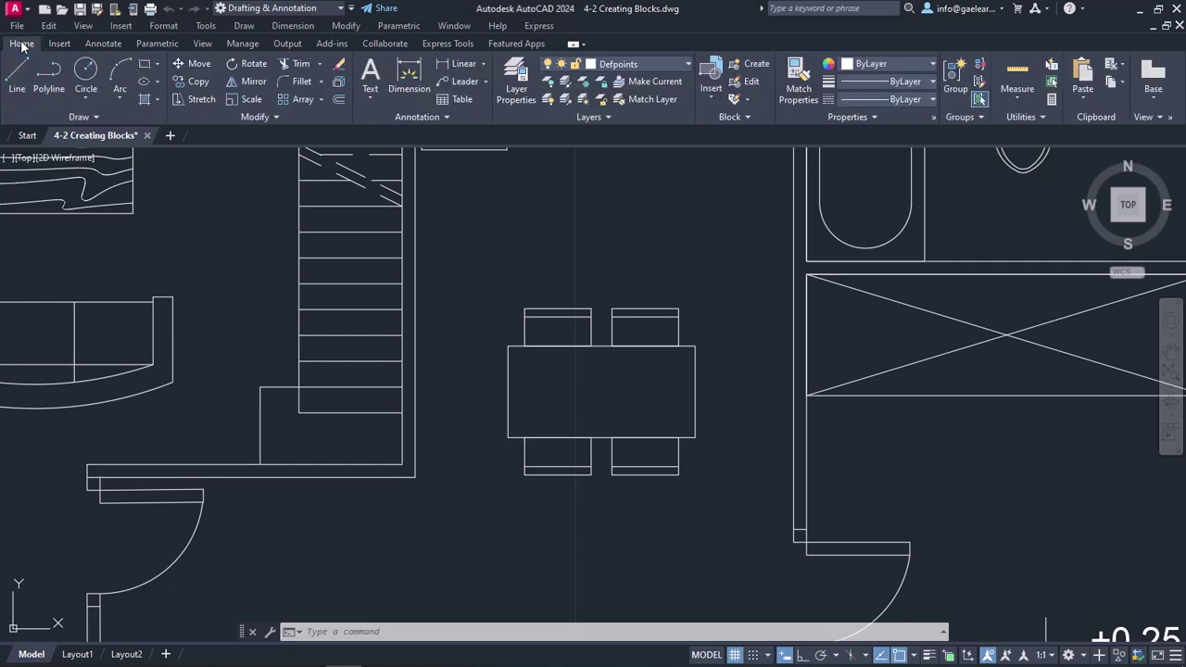
click(711, 93)
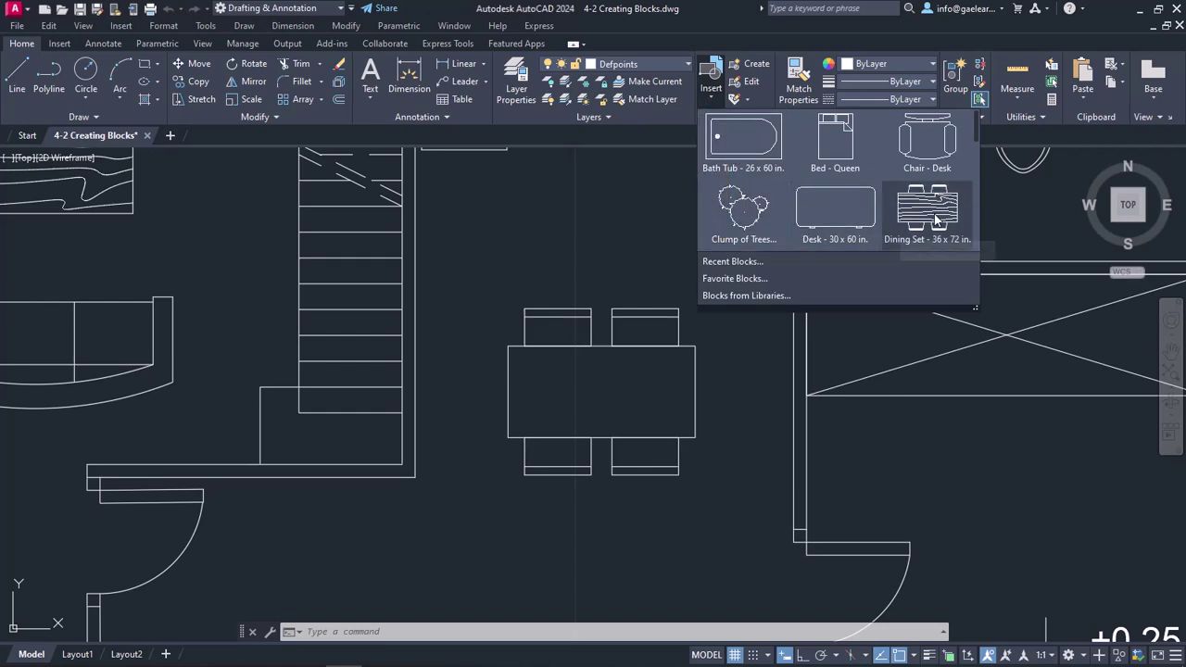
click(732, 261)
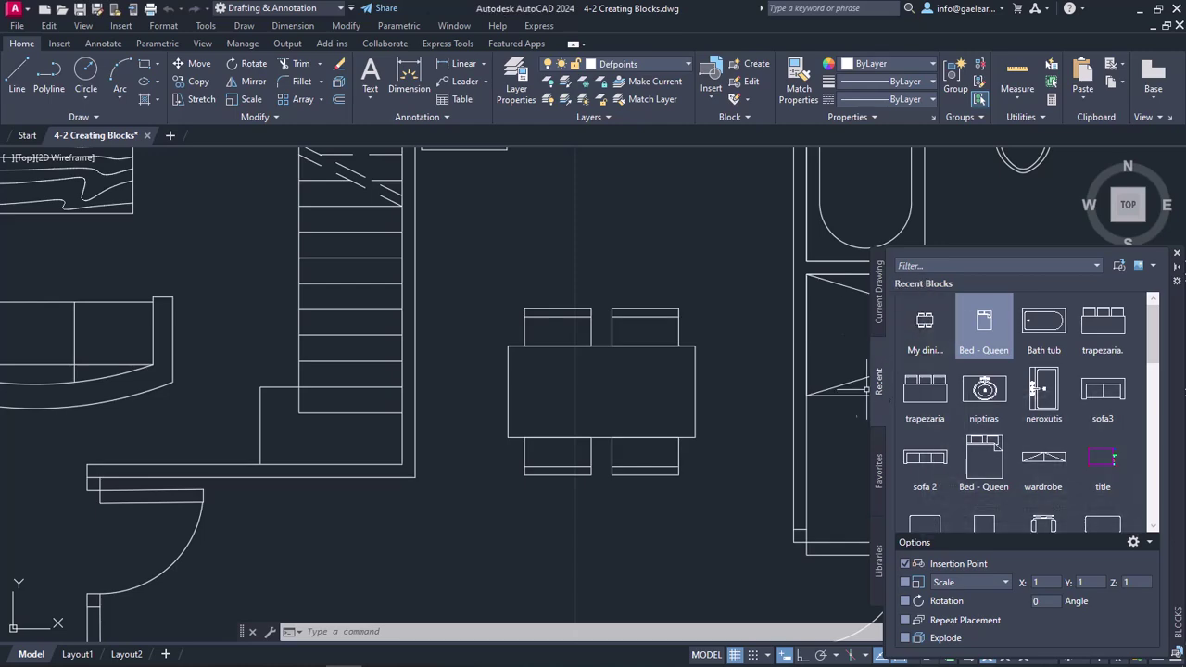
Step: Zoom to extents, drop My dining set into a 2nd Floor room, then start a new blank drawing
middle_click(725, 339)
middle_click(726, 339)
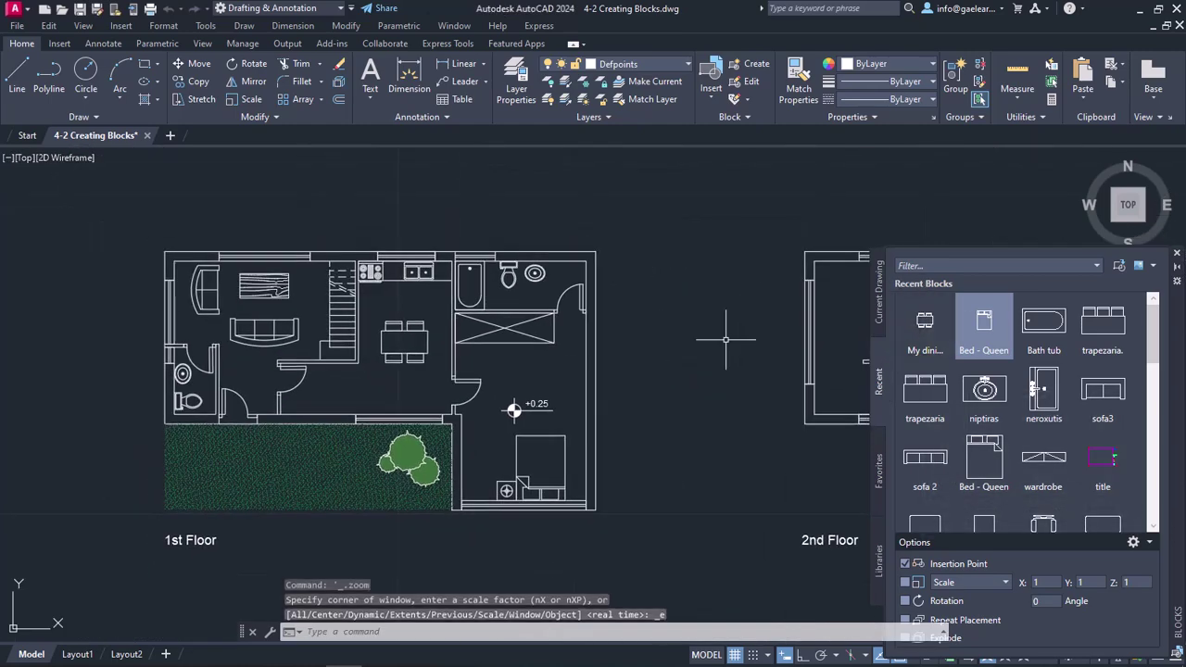
middle_drag(762, 345, 439, 360)
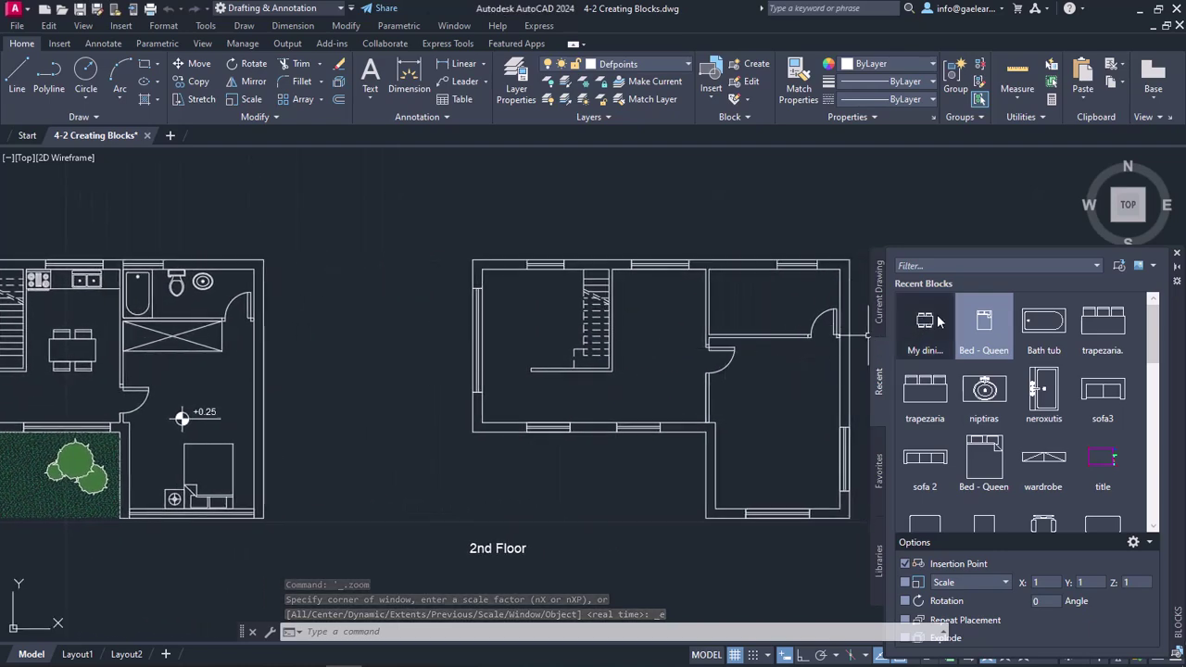
drag(924, 325, 658, 330)
key(Escape)
key(Escape)
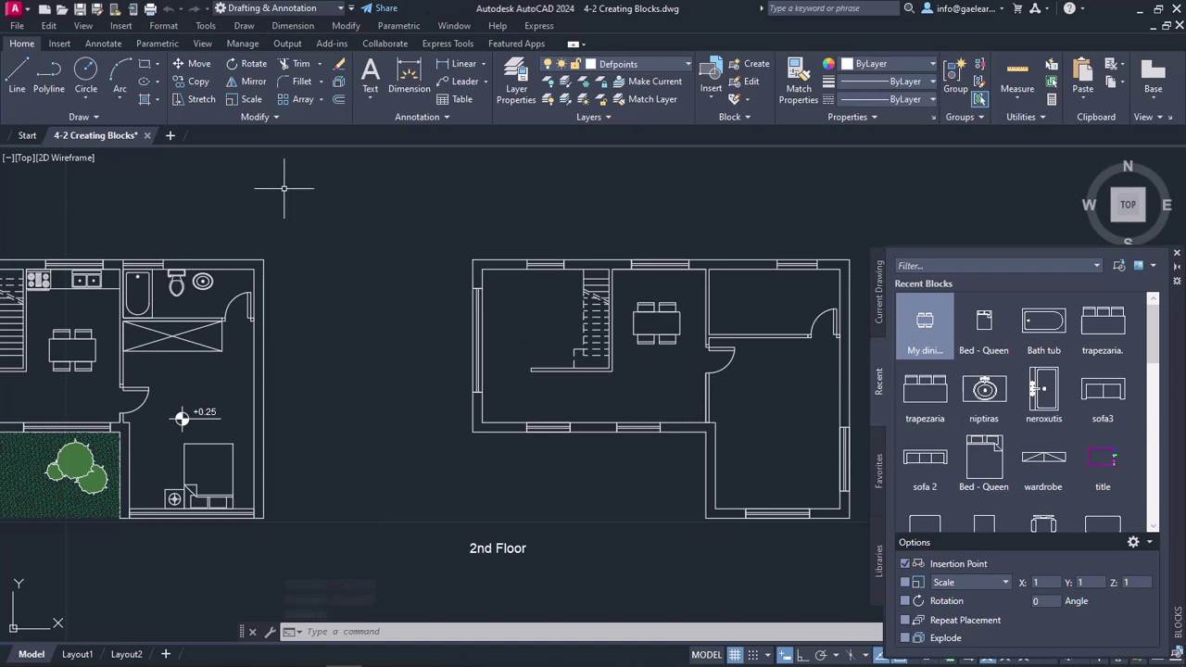
click(169, 136)
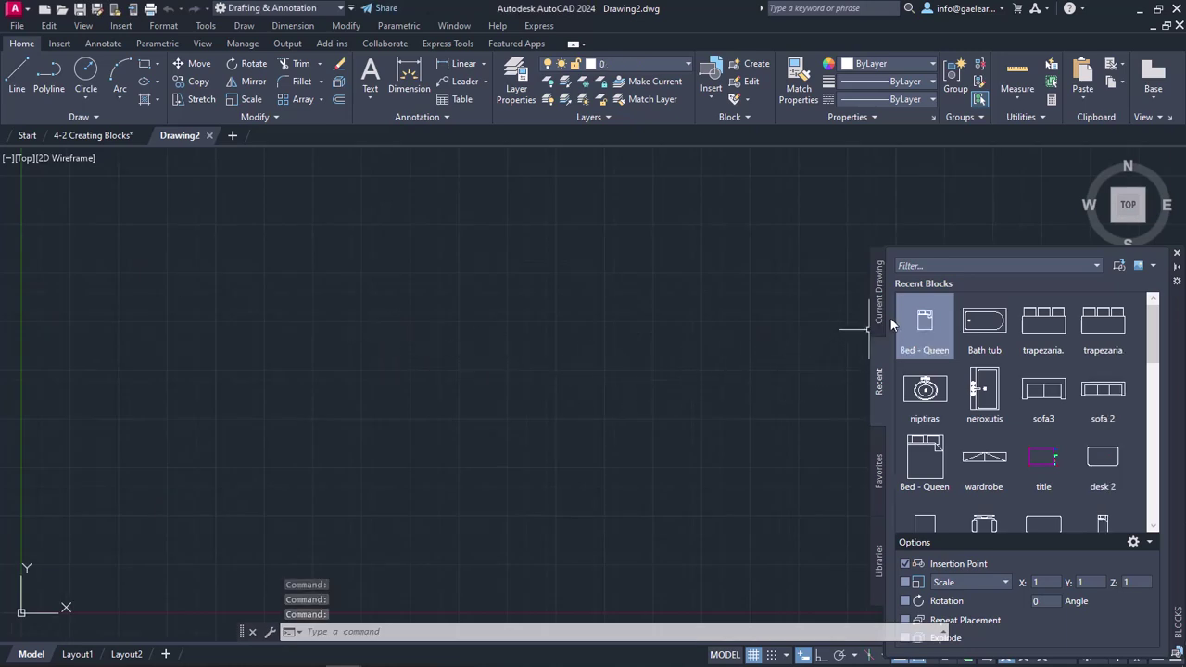
Step: Return to 4-2 Creating Blocks, close the Blocks palette and frame both floor plans
mouse_move(923, 322)
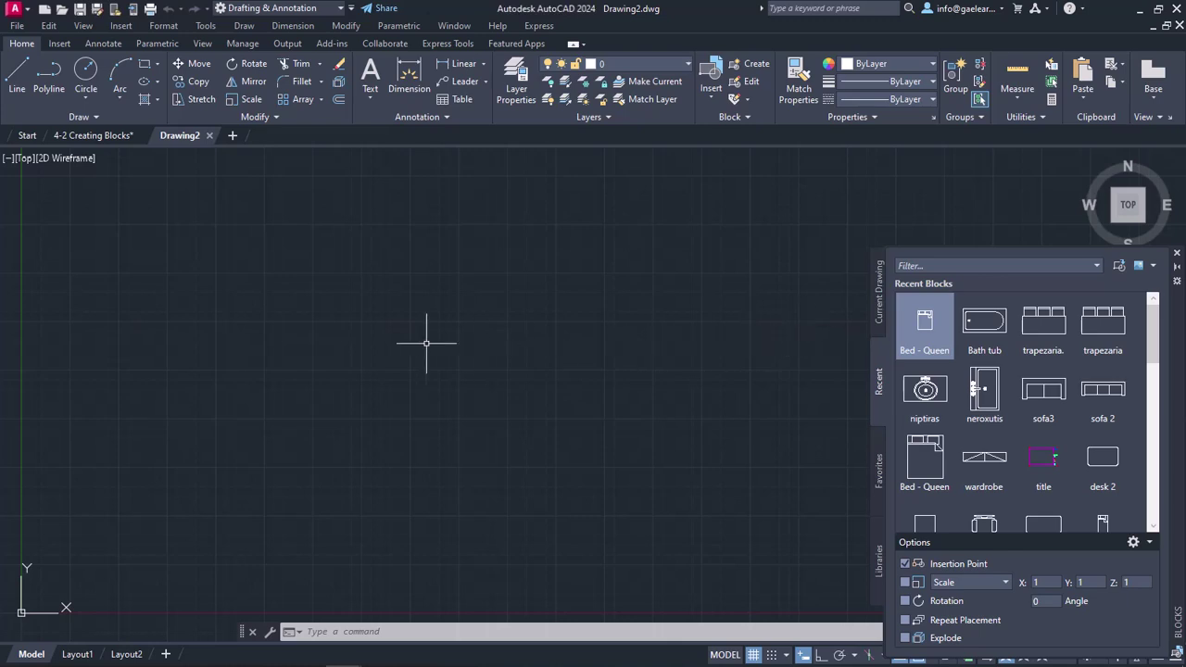
click(86, 135)
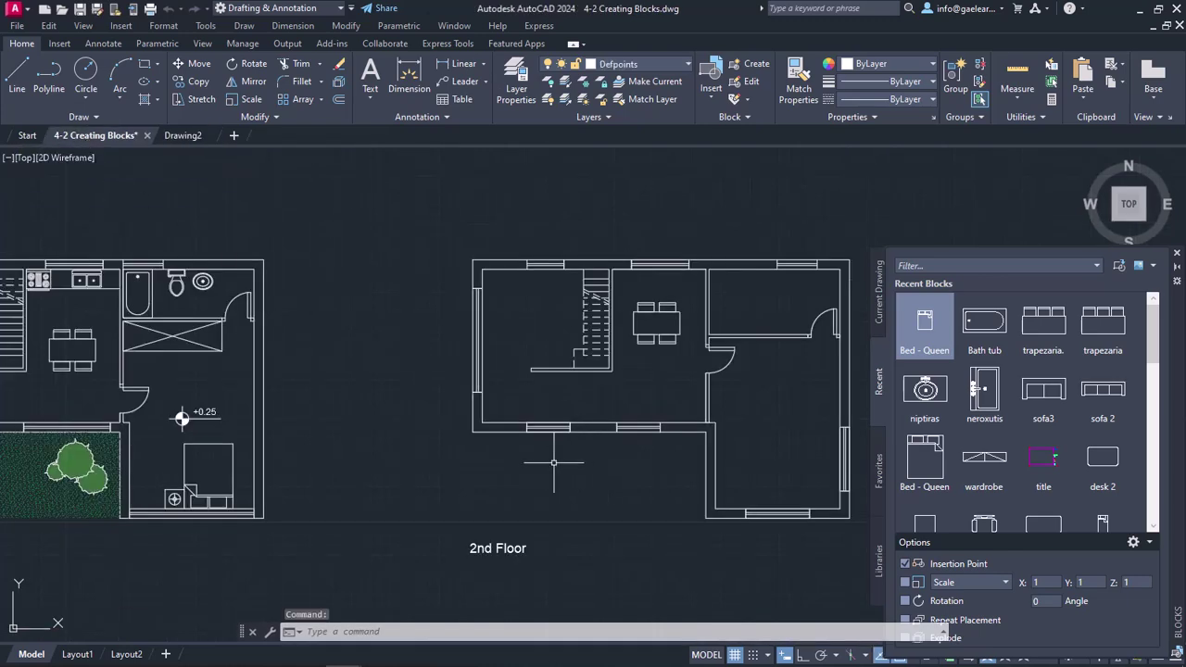
middle_drag(446, 451, 728, 450)
click(1176, 253)
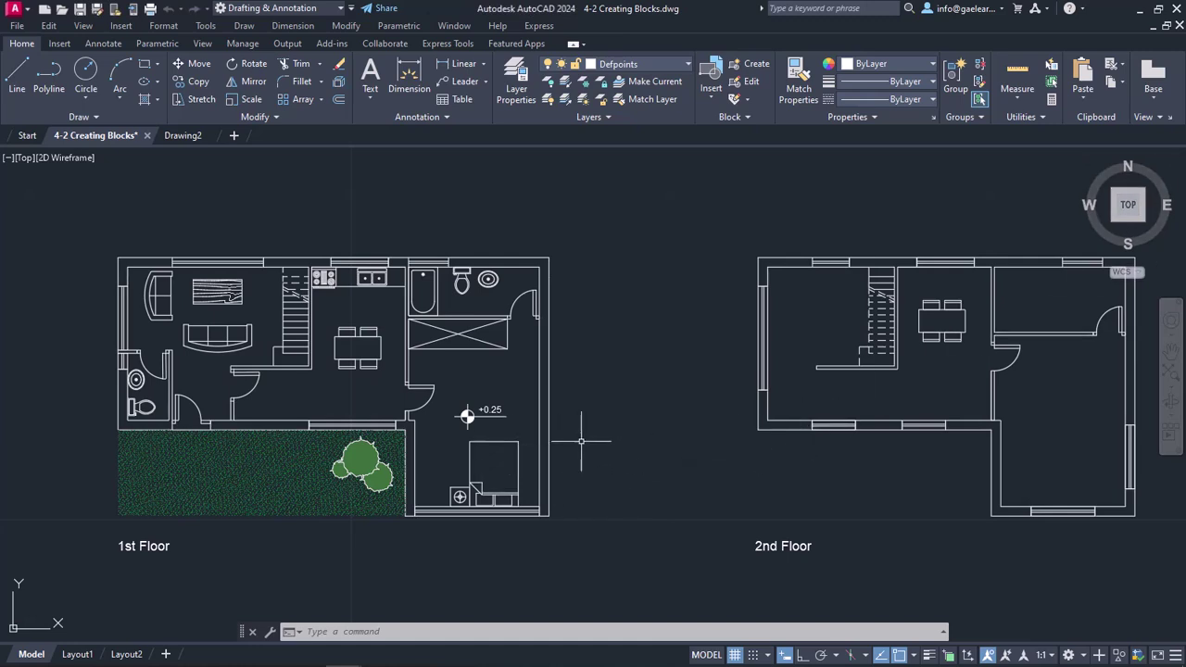
middle_drag(583, 437, 638, 429)
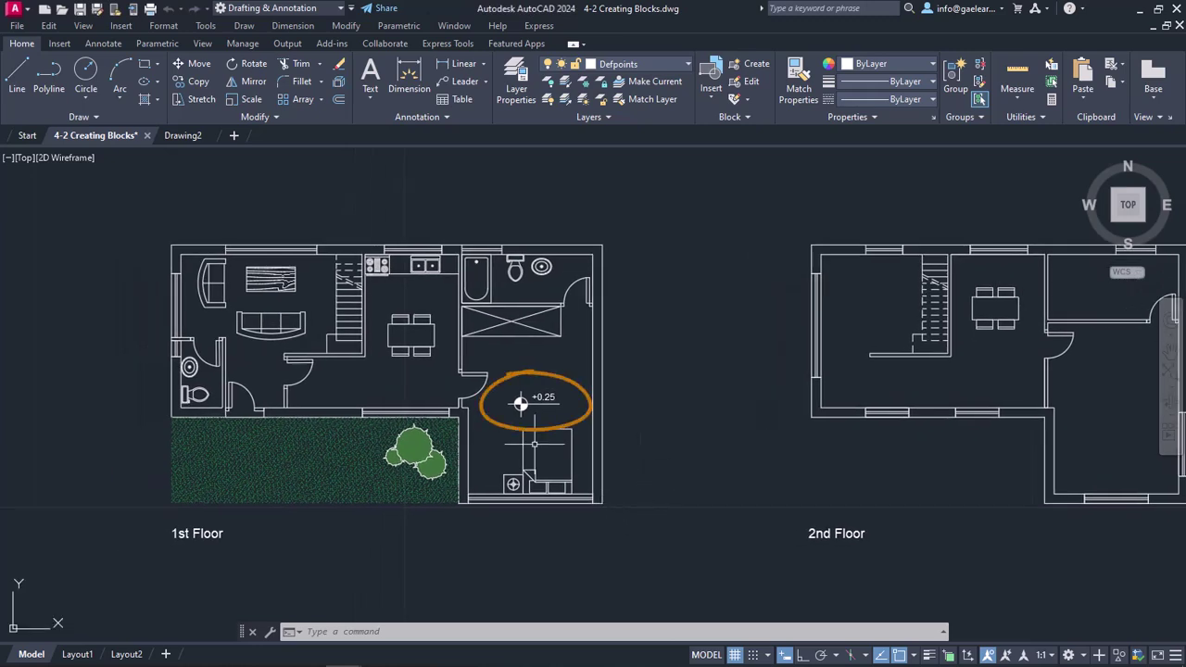
Step: Zoom in and centre the view on the +0.25 level symbol beside the bed
scroll(530, 412, up, 5)
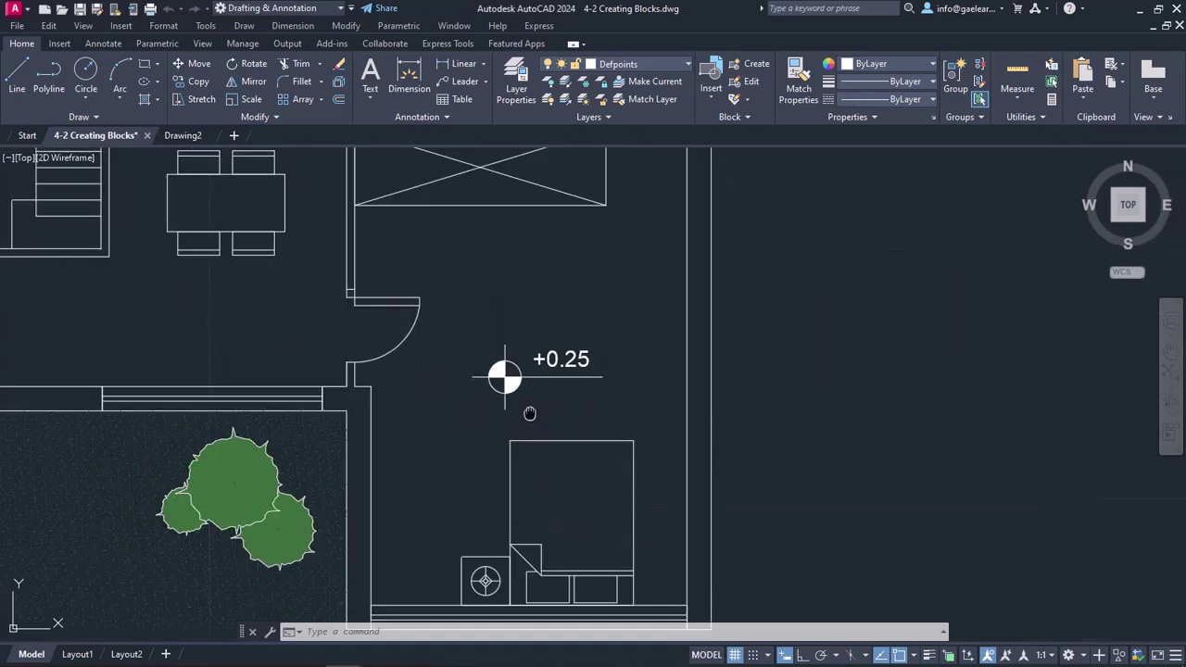
middle_drag(529, 411, 524, 420)
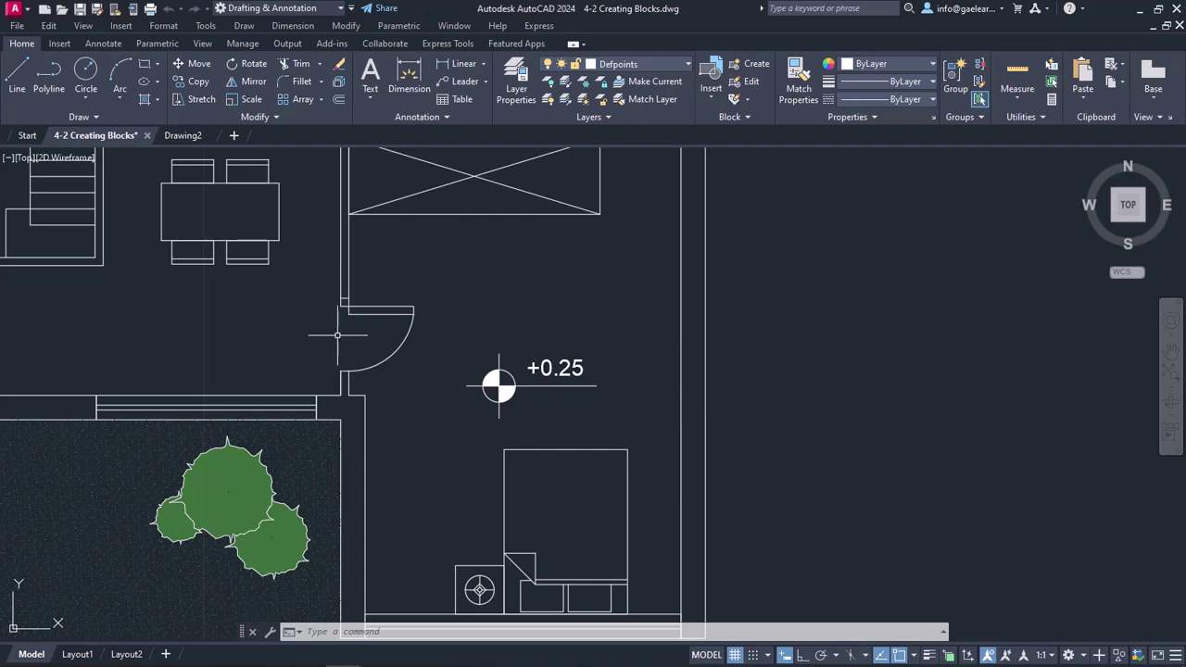
Step: Open Write Block from the Insert tab's Create Block menu and centre the dialog
click(63, 44)
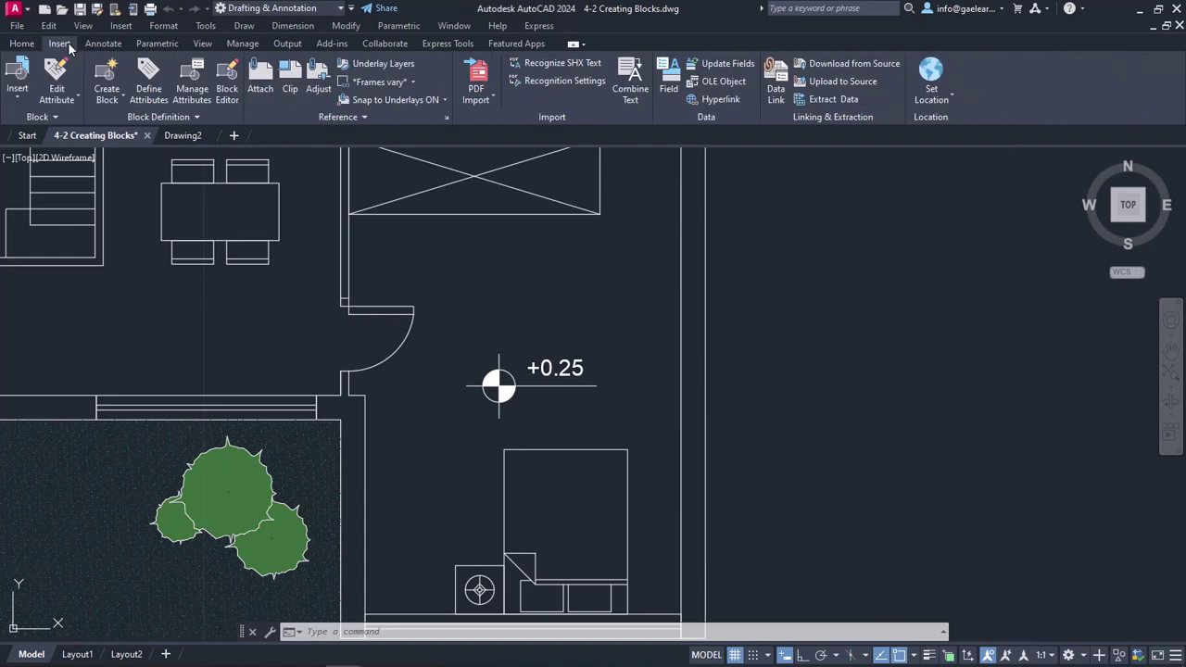
click(109, 100)
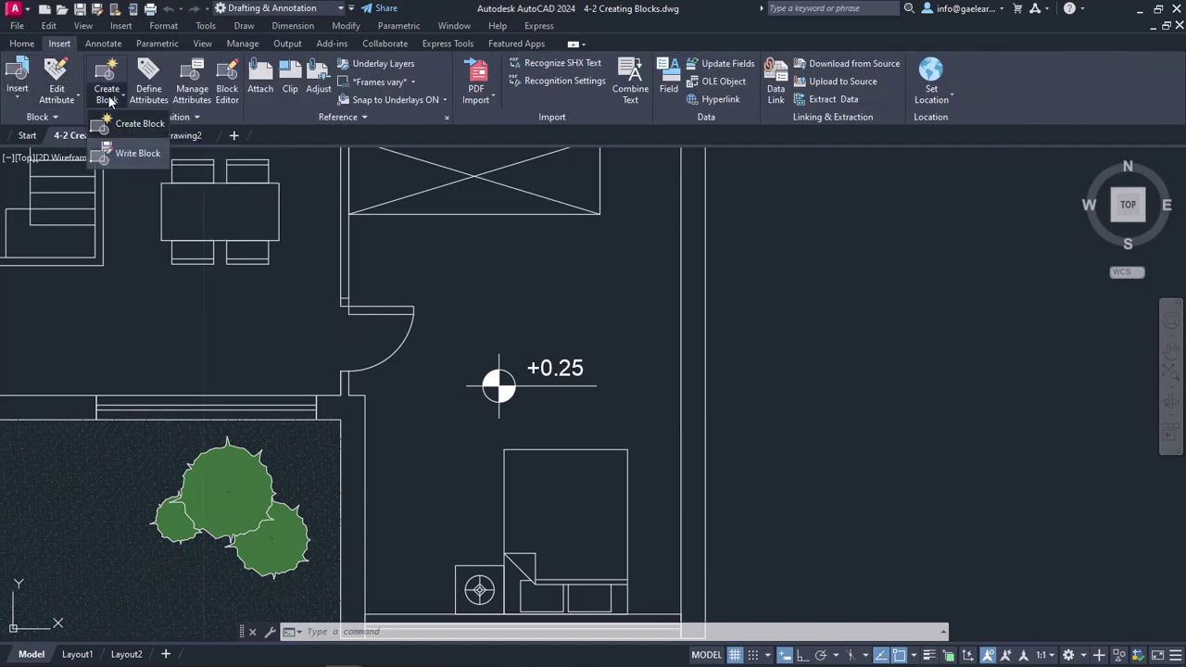
click(137, 154)
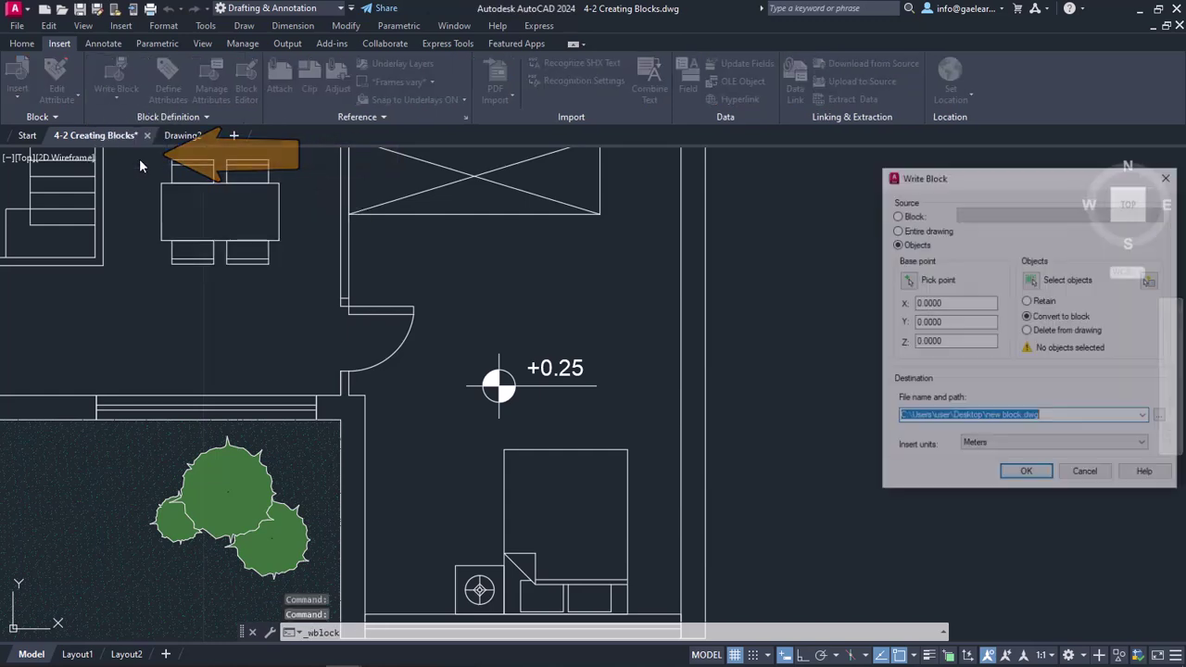
drag(964, 188, 562, 203)
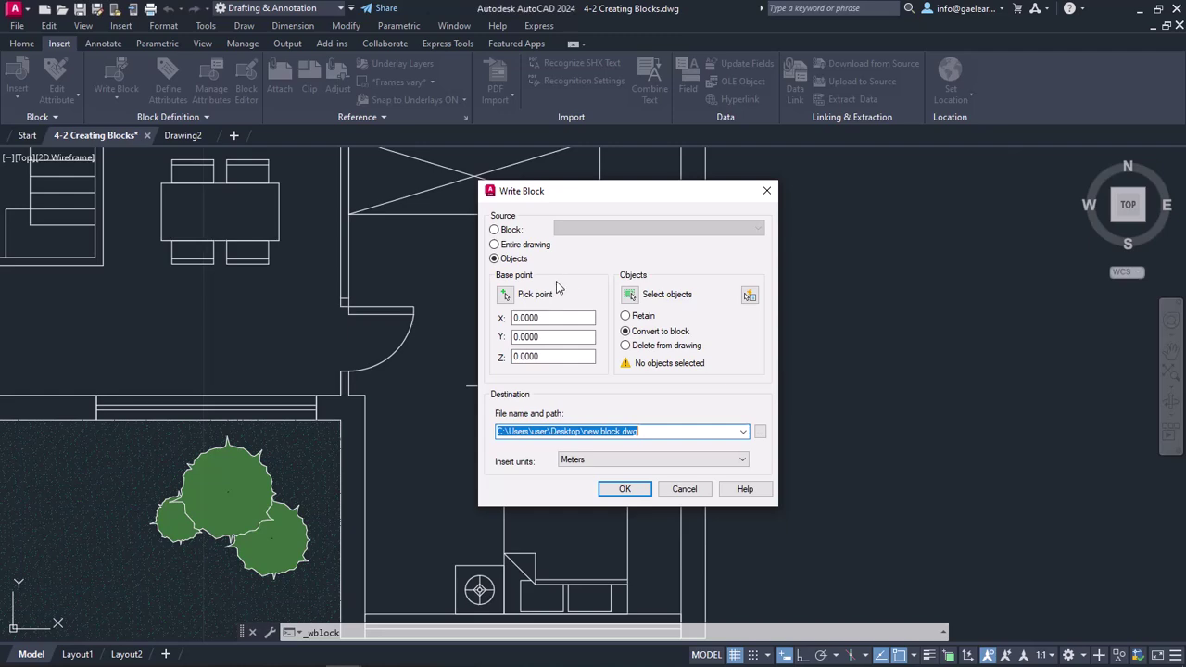
Step: Turn on center snap and pick the level symbol's centre as the base point
click(505, 295)
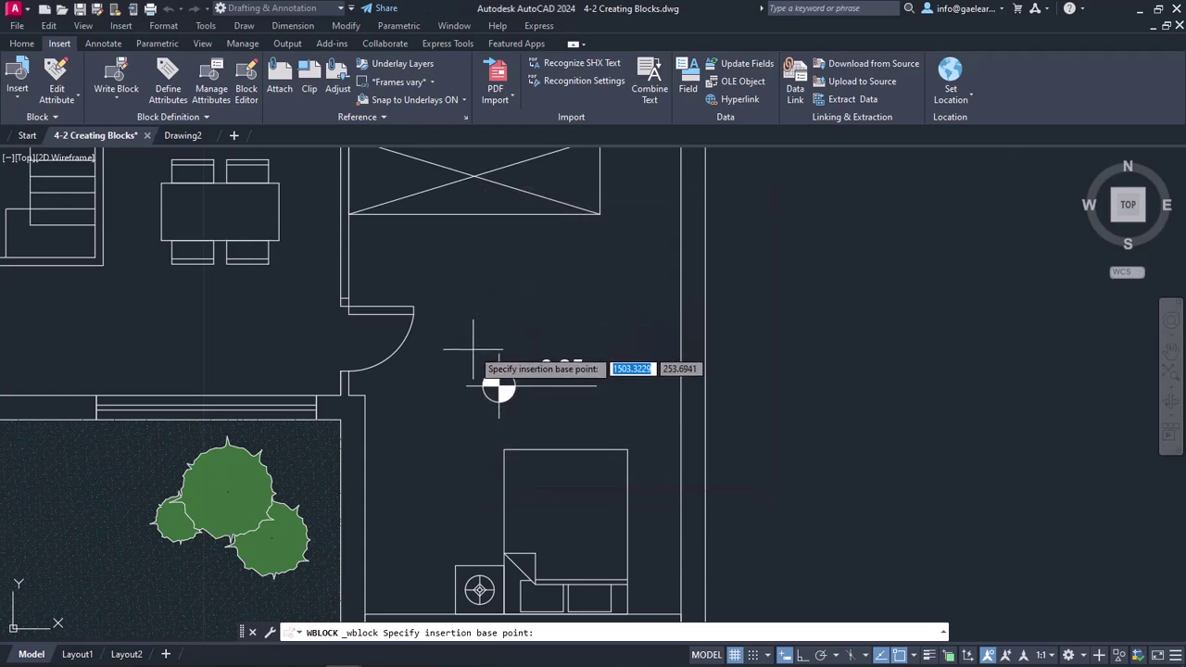
scroll(473, 350, up, 4)
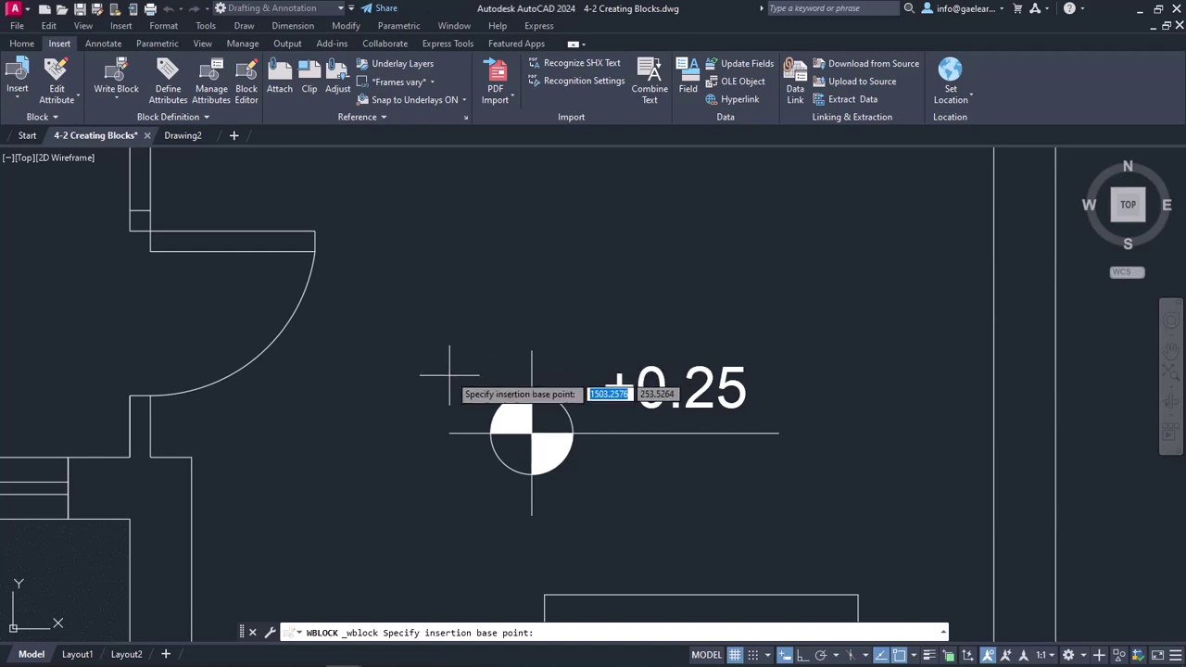
click(913, 656)
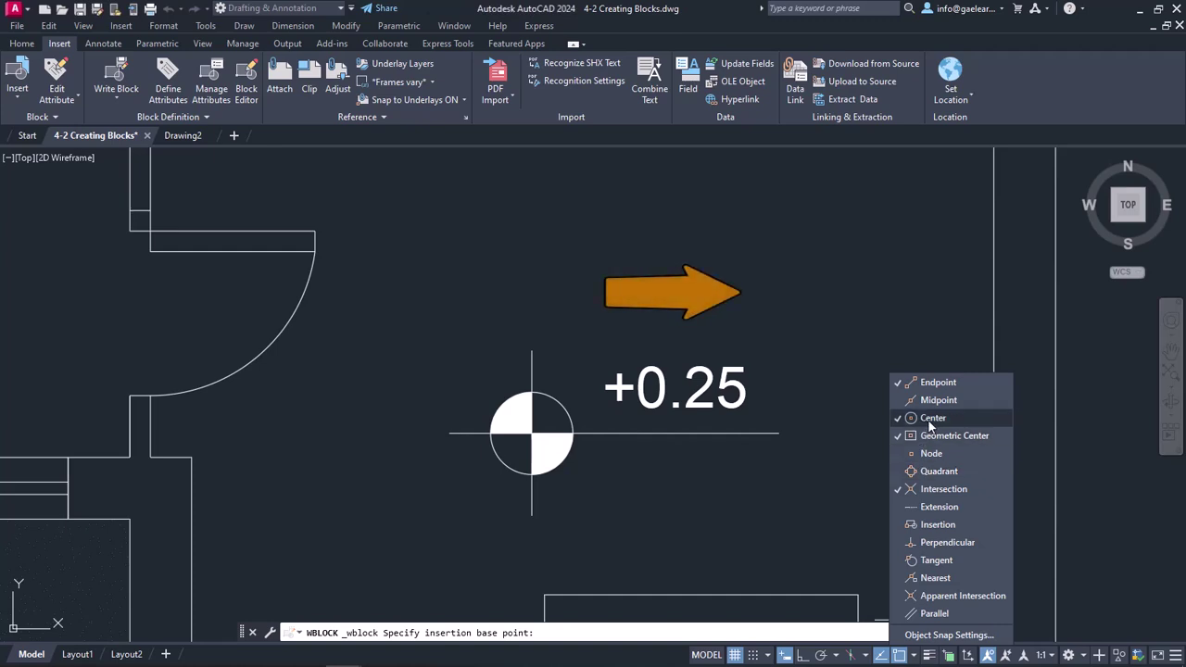
click(775, 512)
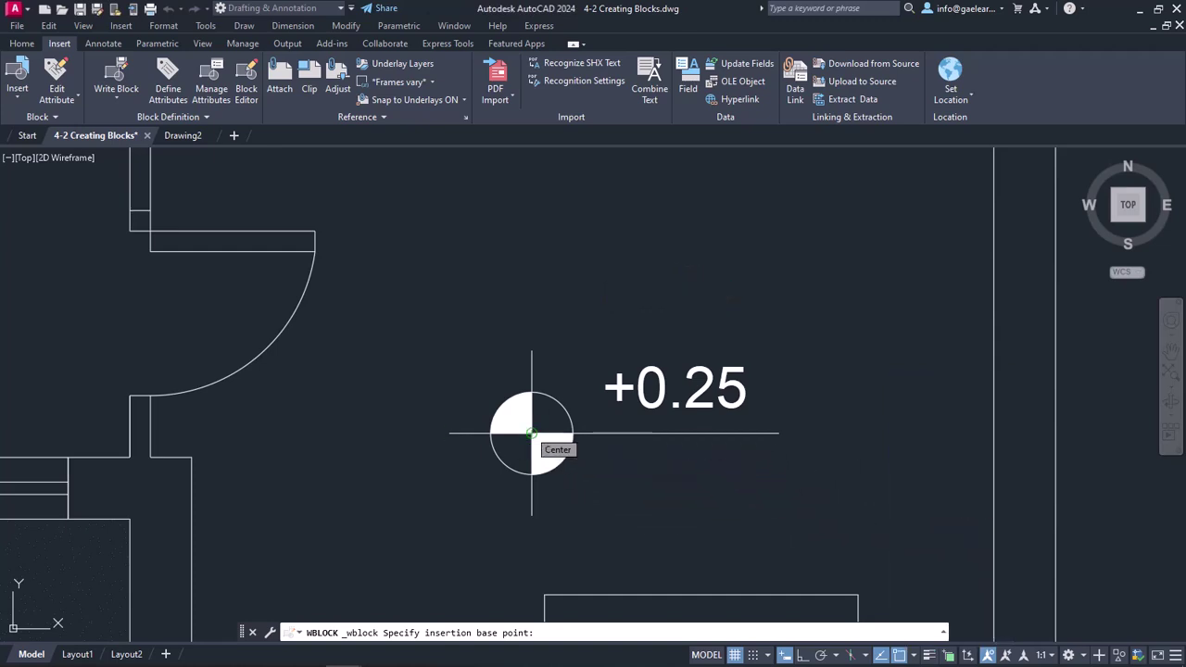
click(531, 433)
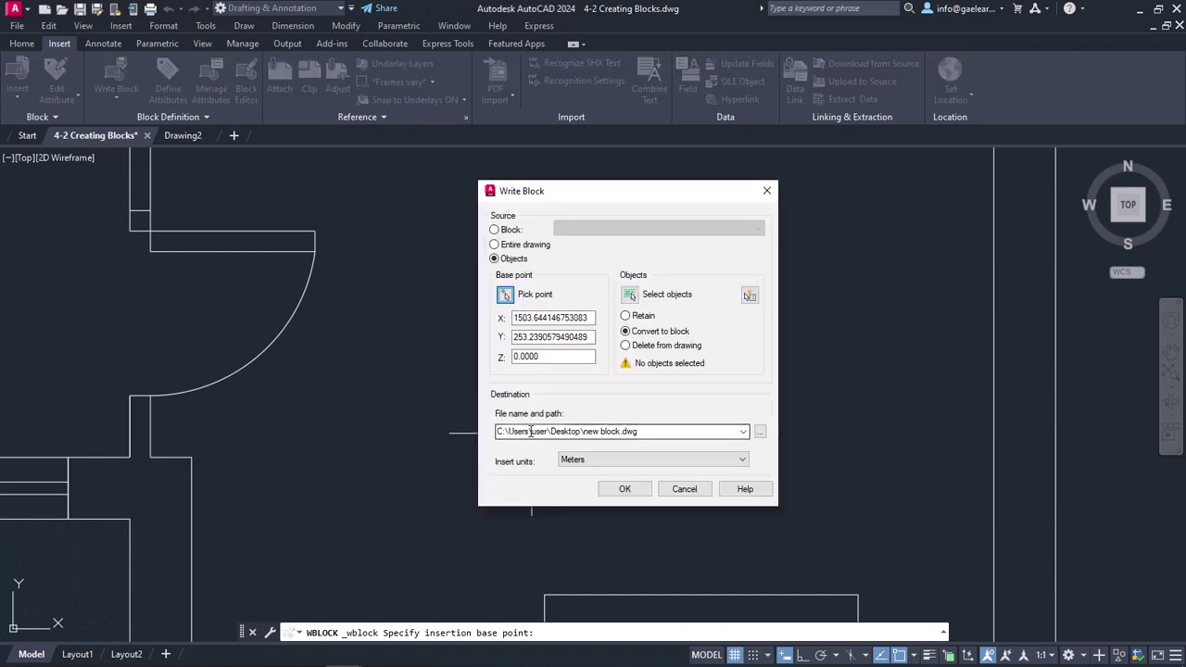
Step: Window-select the four objects of the +0.25 level symbol
click(628, 294)
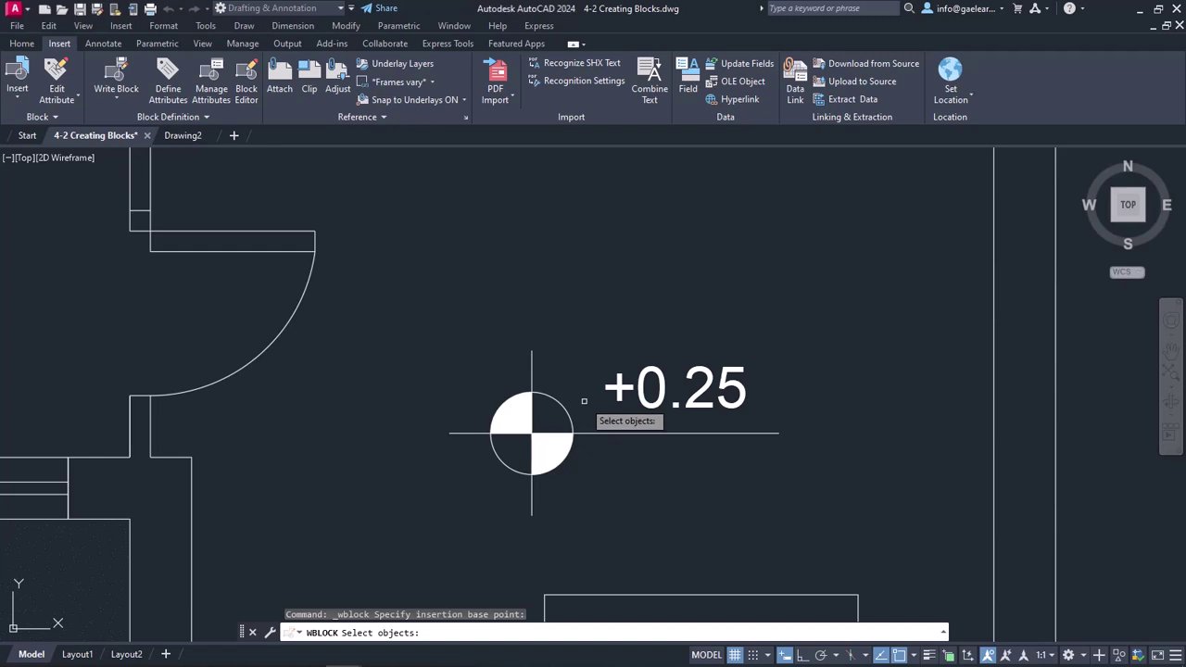
click(584, 400)
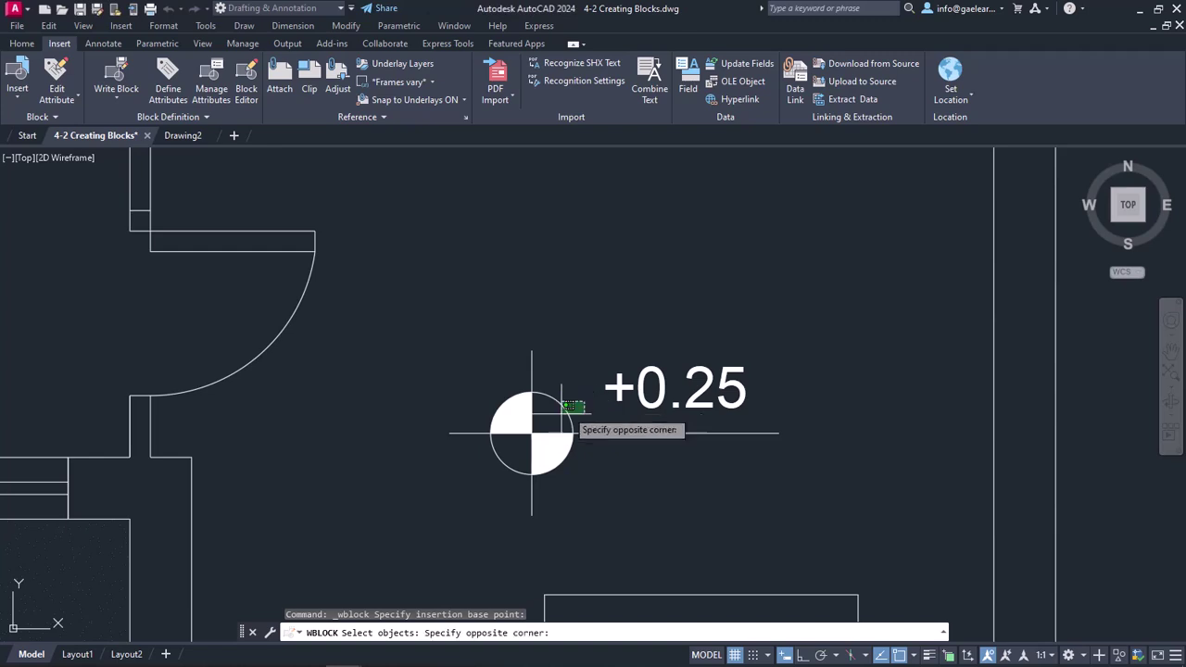
click(439, 487)
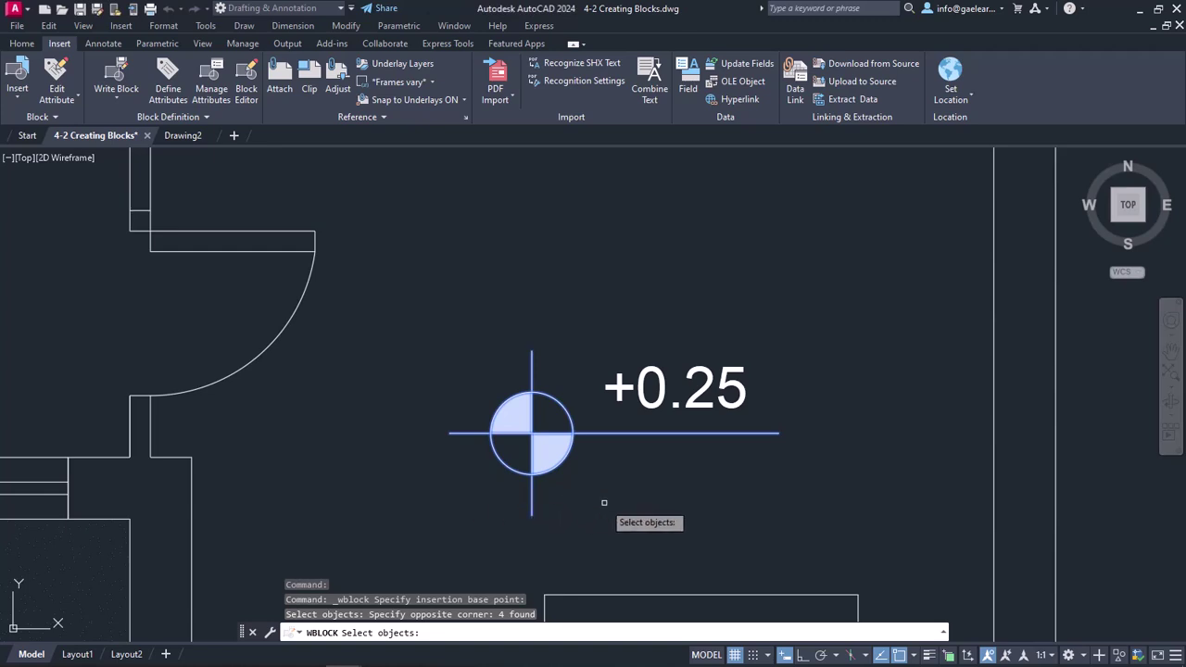
Step: End object selection to return to Write Block with four objects chosen
key(Return)
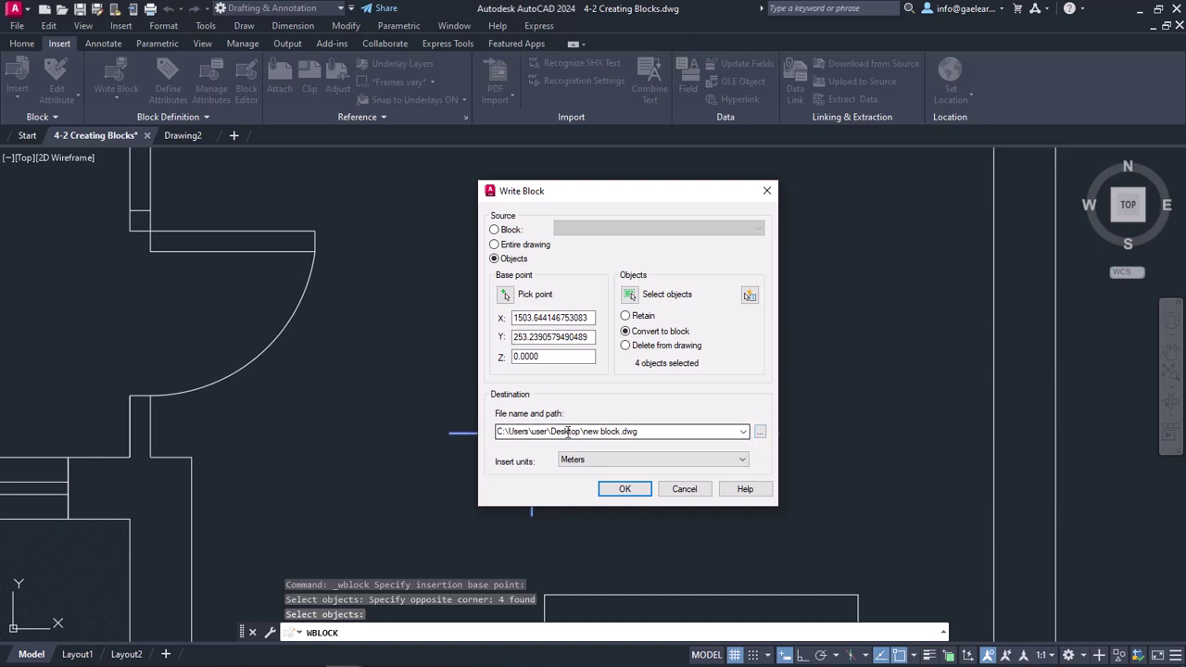
Step: Set the Write Block destination to symbol.dwg on the Desktop
click(760, 434)
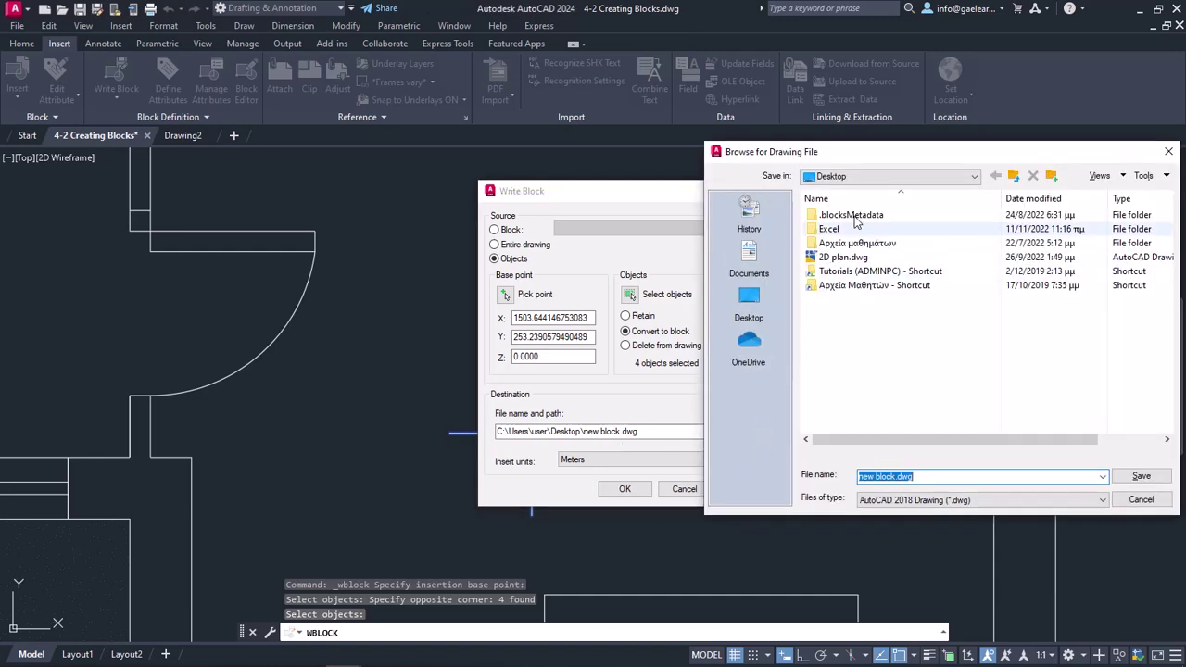
mouse_move(881, 154)
mouse_down()
mouse_move(743, 183)
mouse_move(632, 169)
mouse_up()
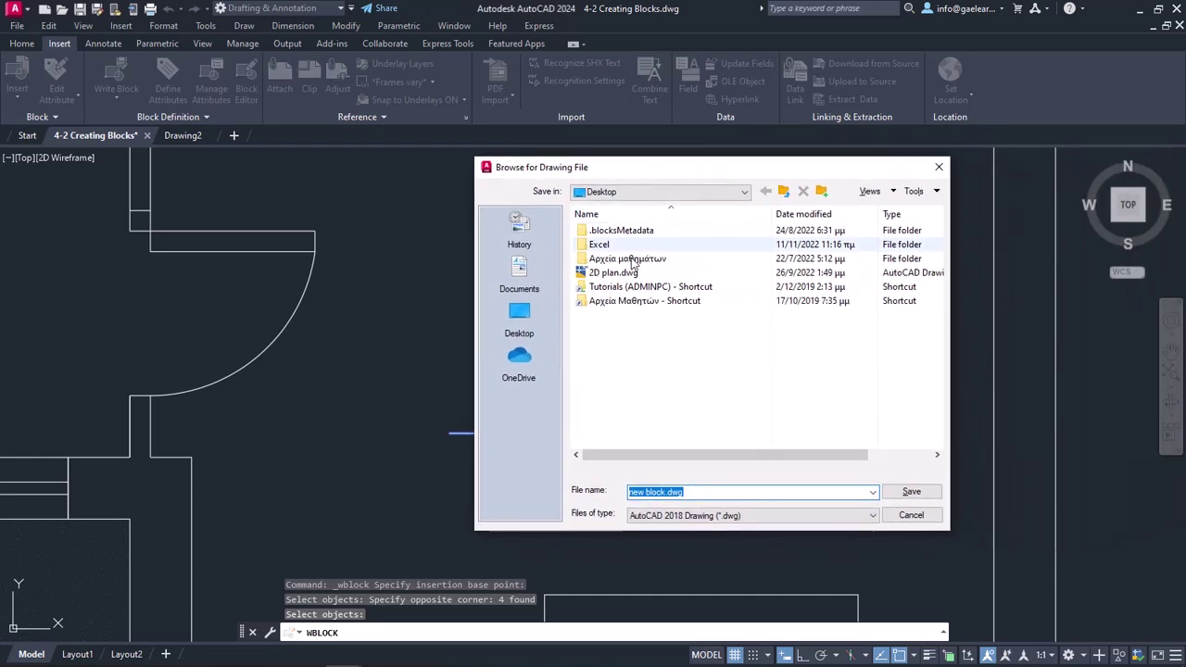
click(519, 318)
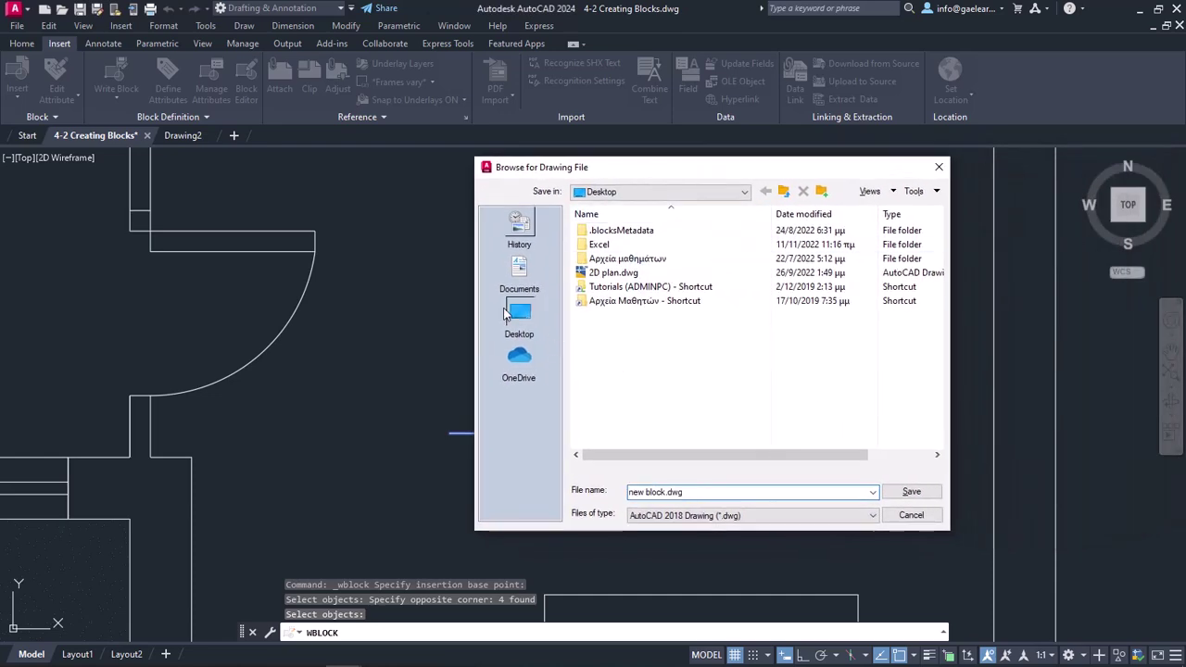
click(629, 492)
key(Delete)
text(n)
triple_click(663, 492)
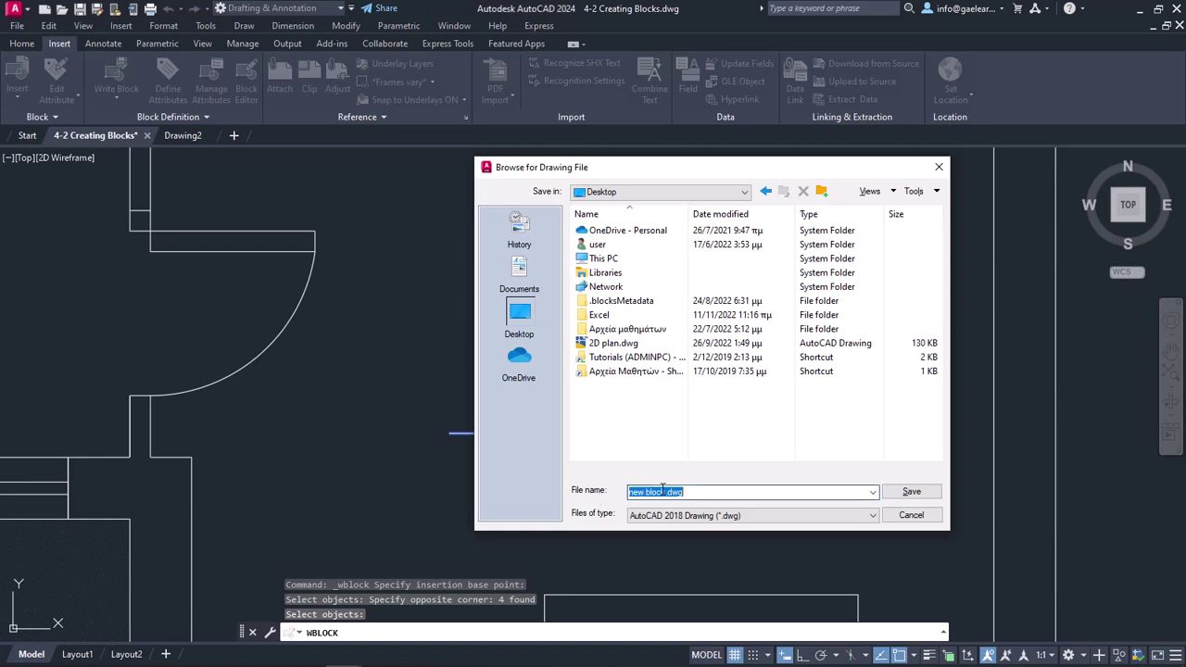
text(sym)
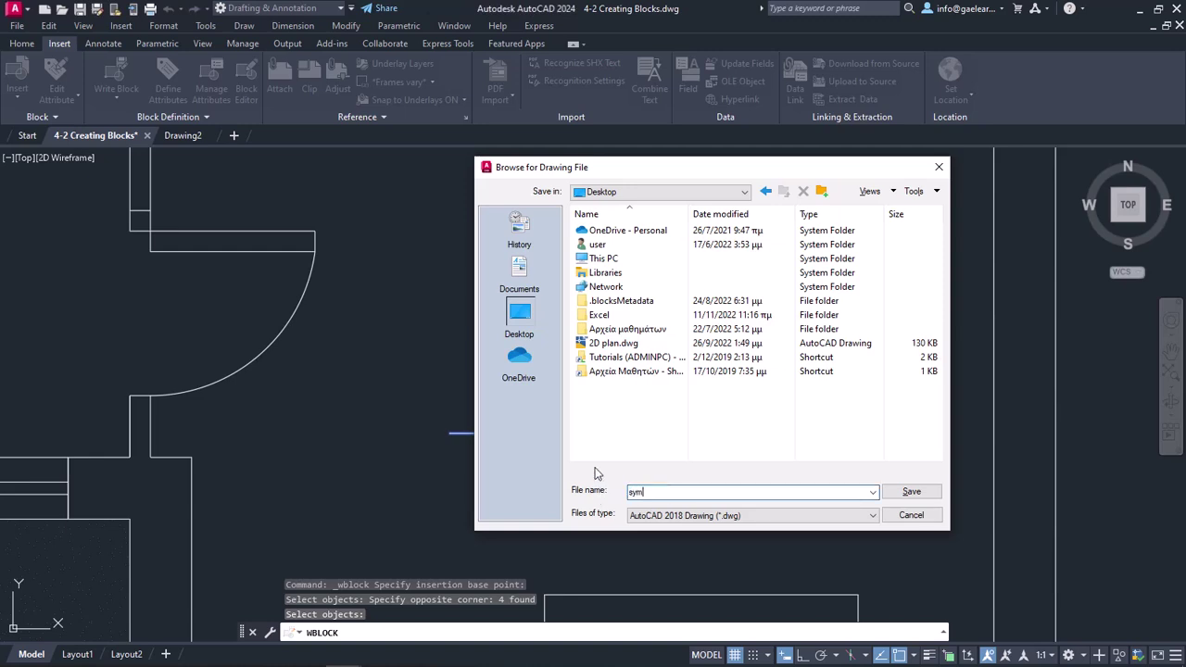
text(bol)
click(915, 492)
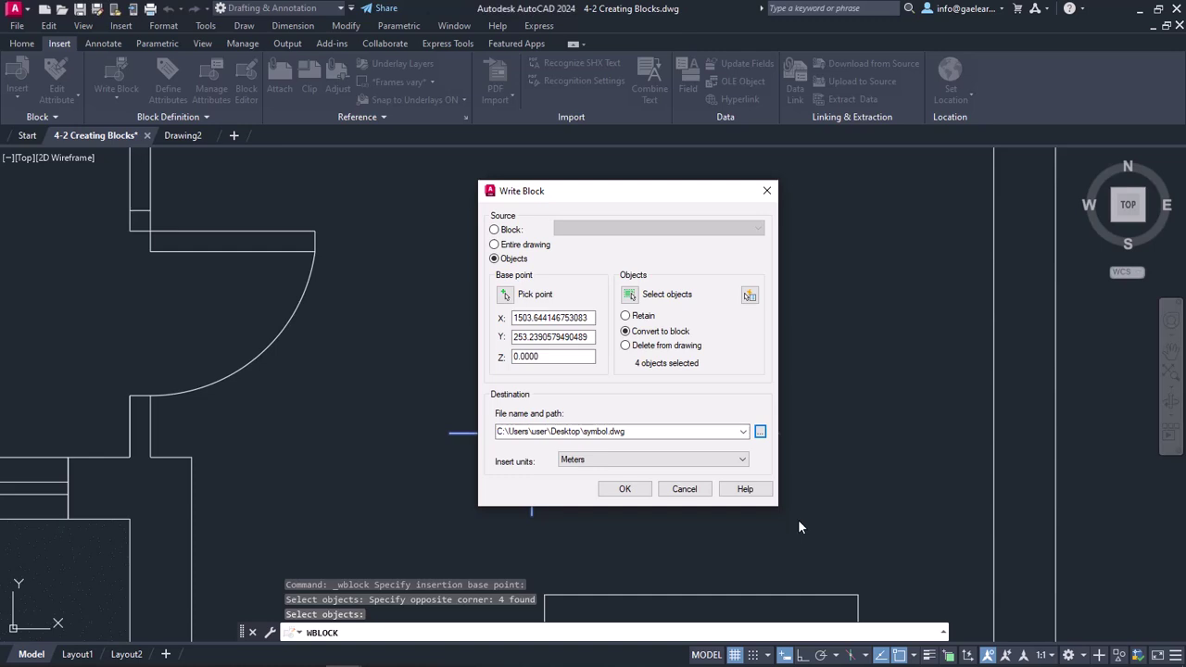
Step: Keep Meters as the insert units and write the level symbol out
click(743, 461)
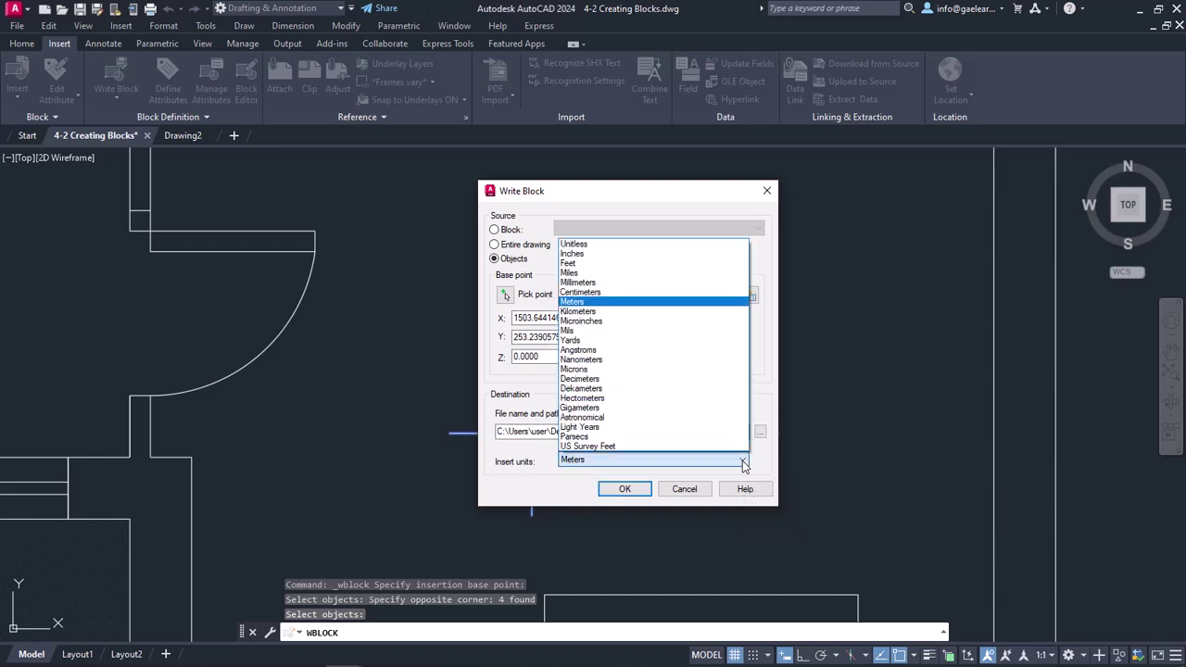
click(599, 303)
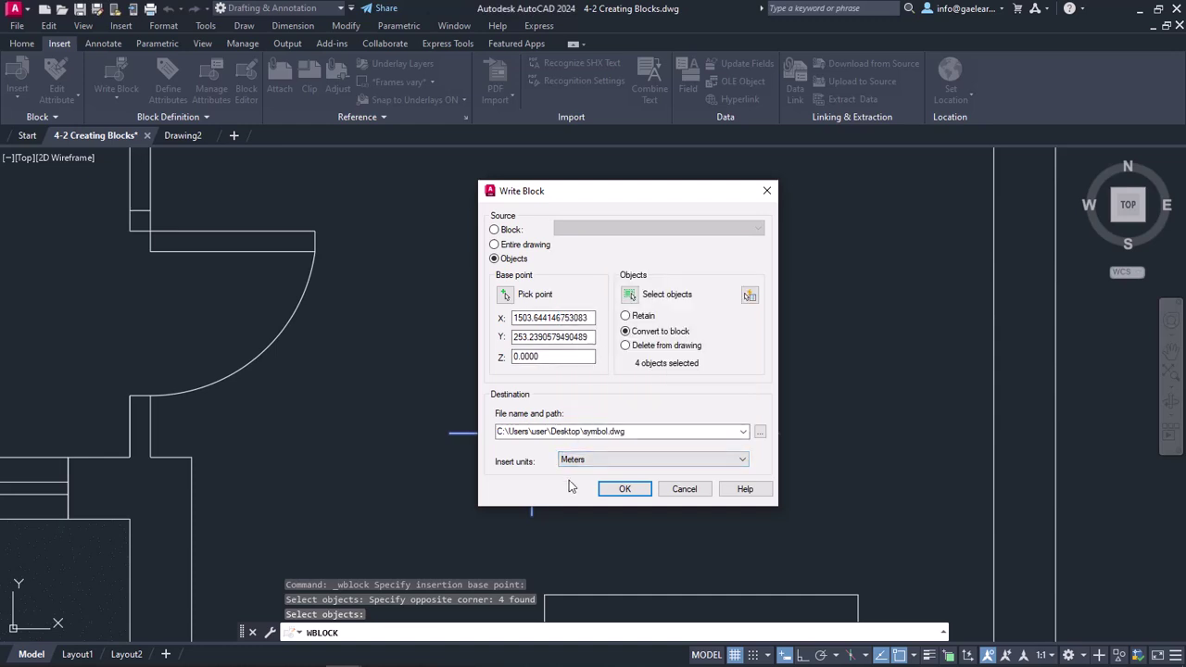
click(623, 489)
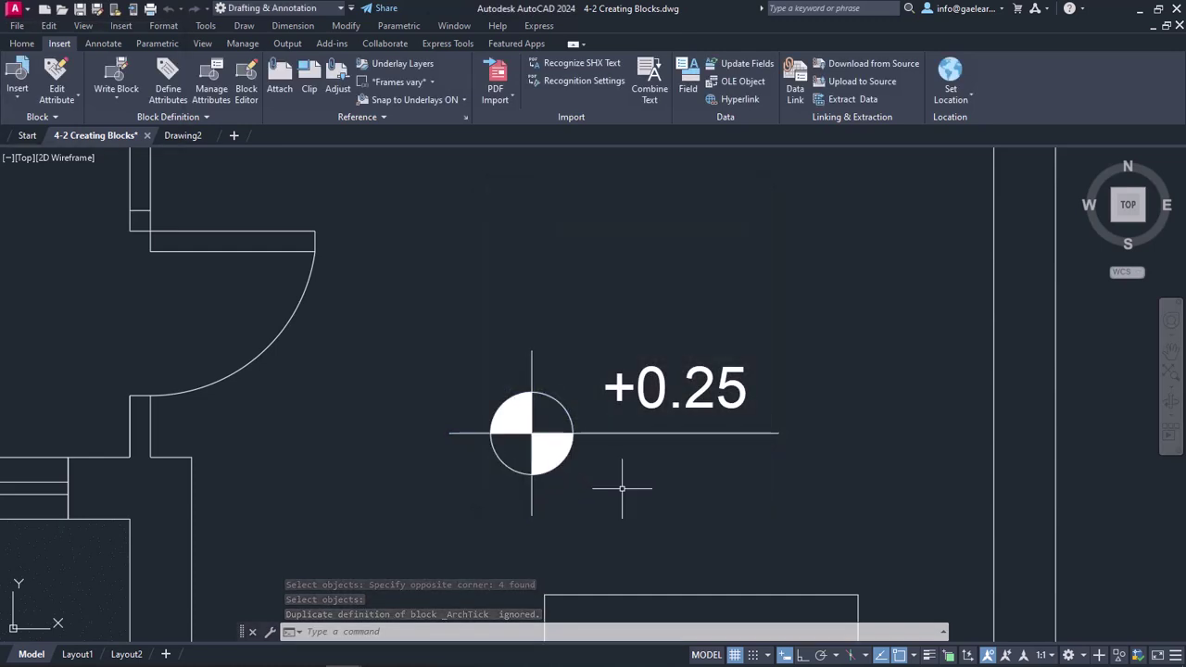
scroll(622, 489, down, 6)
Step: Zoom and pan to the full 1st floor plan and show the insert block gallery
middle_drag(649, 502, 649, 468)
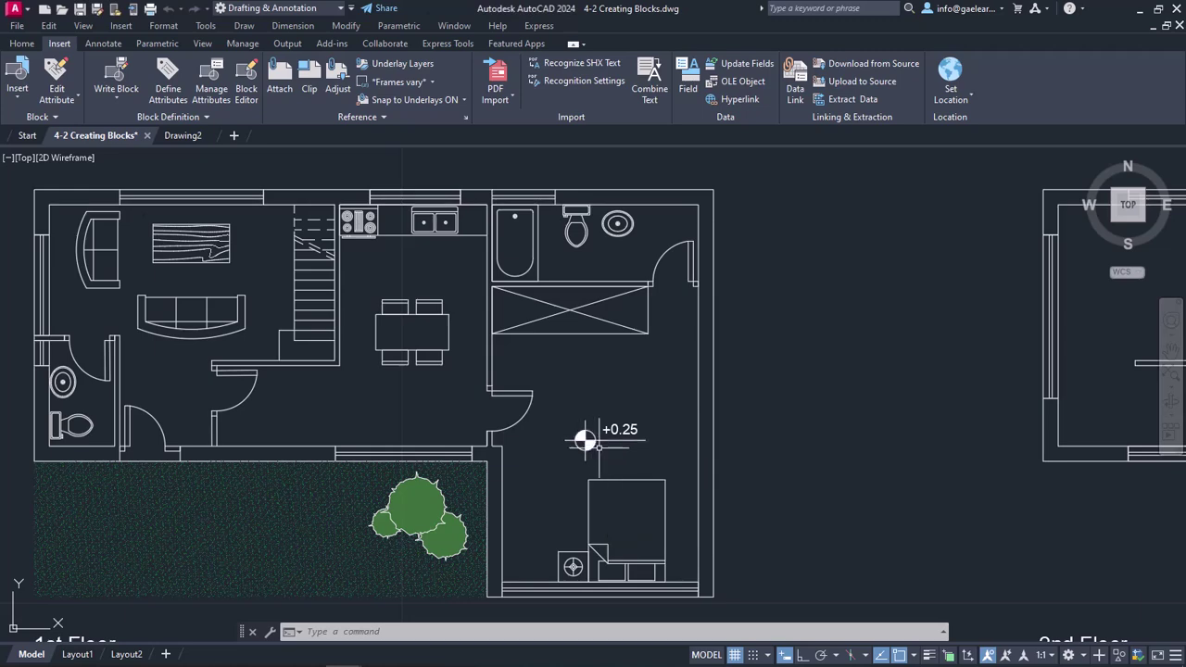
middle_drag(736, 479, 752, 470)
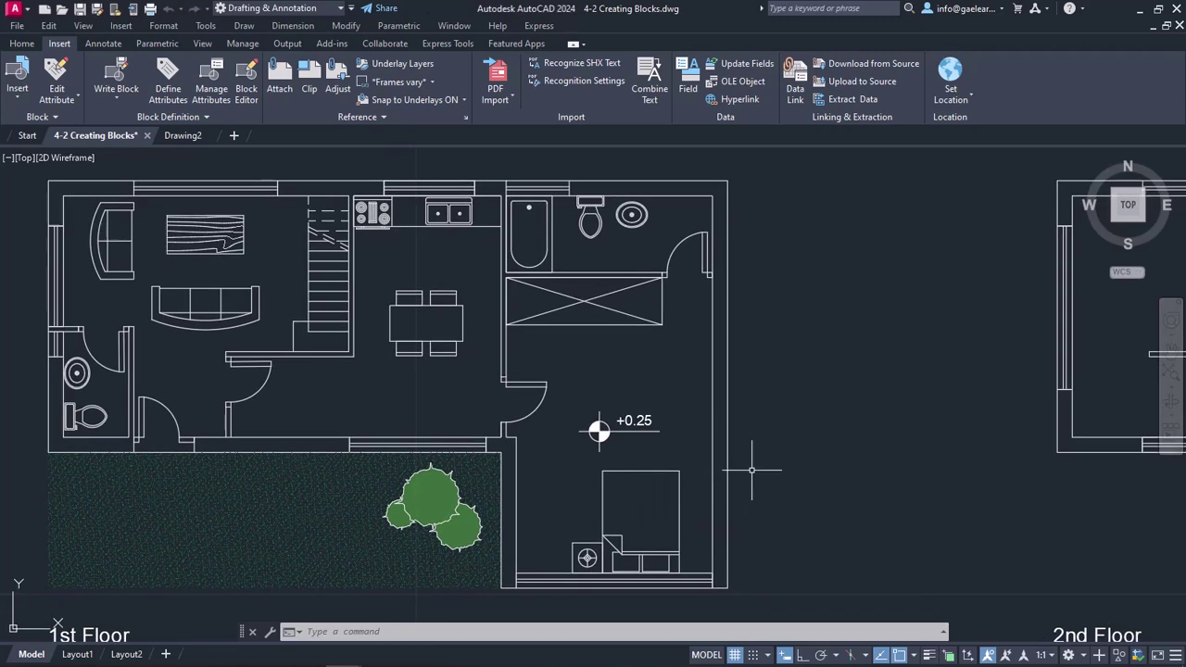
click(17, 88)
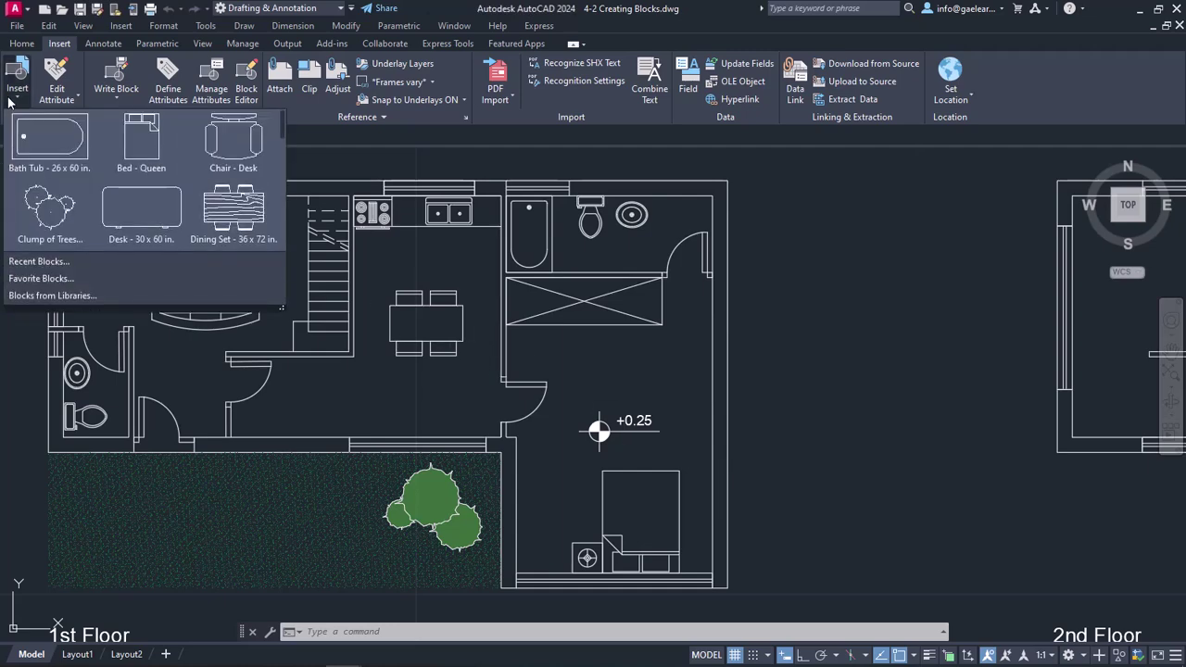
Step: Load symbol.dwg as a block library and drag its level symbol into the 1st floor garden
click(37, 296)
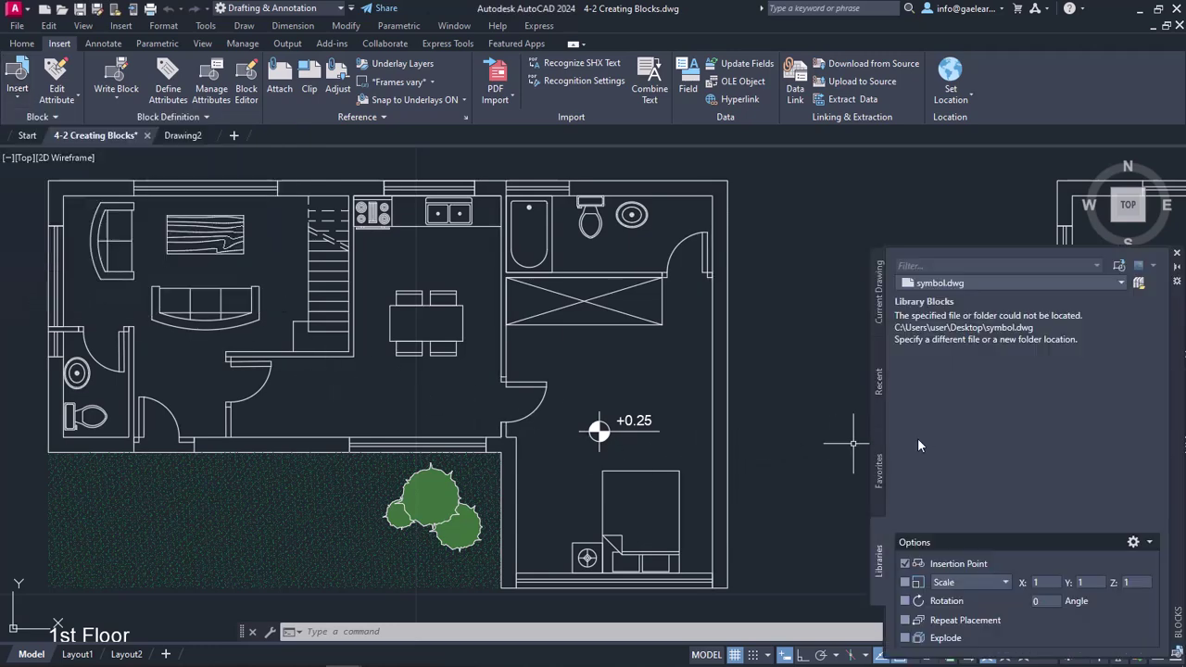
click(1138, 282)
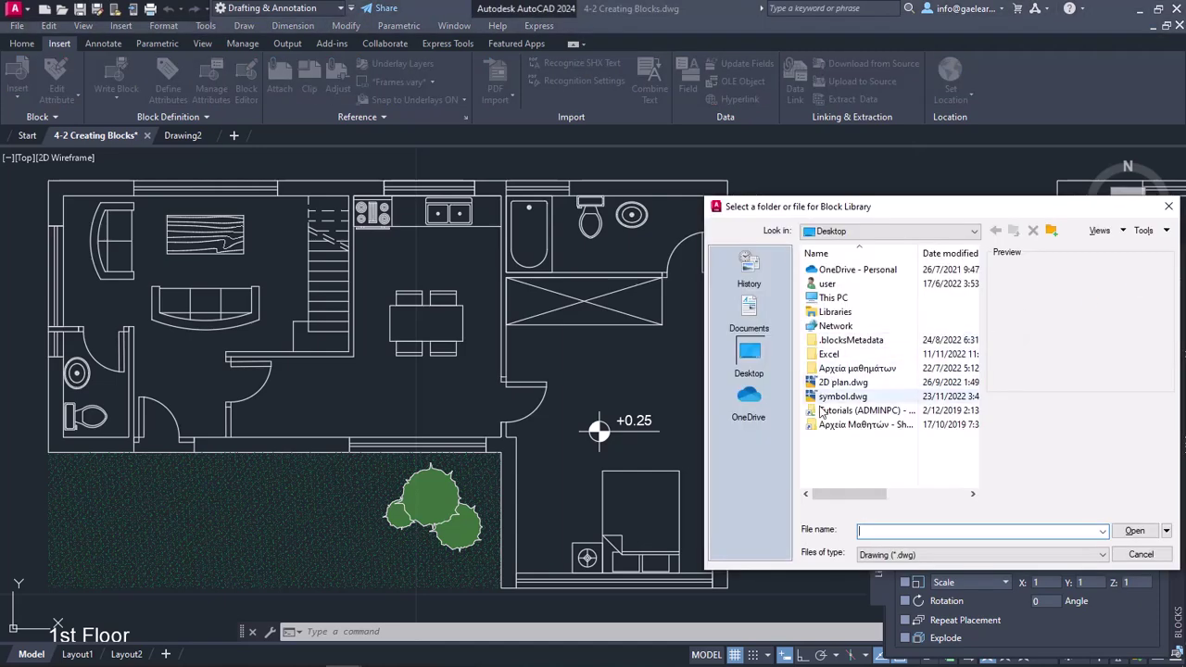
double_click(834, 396)
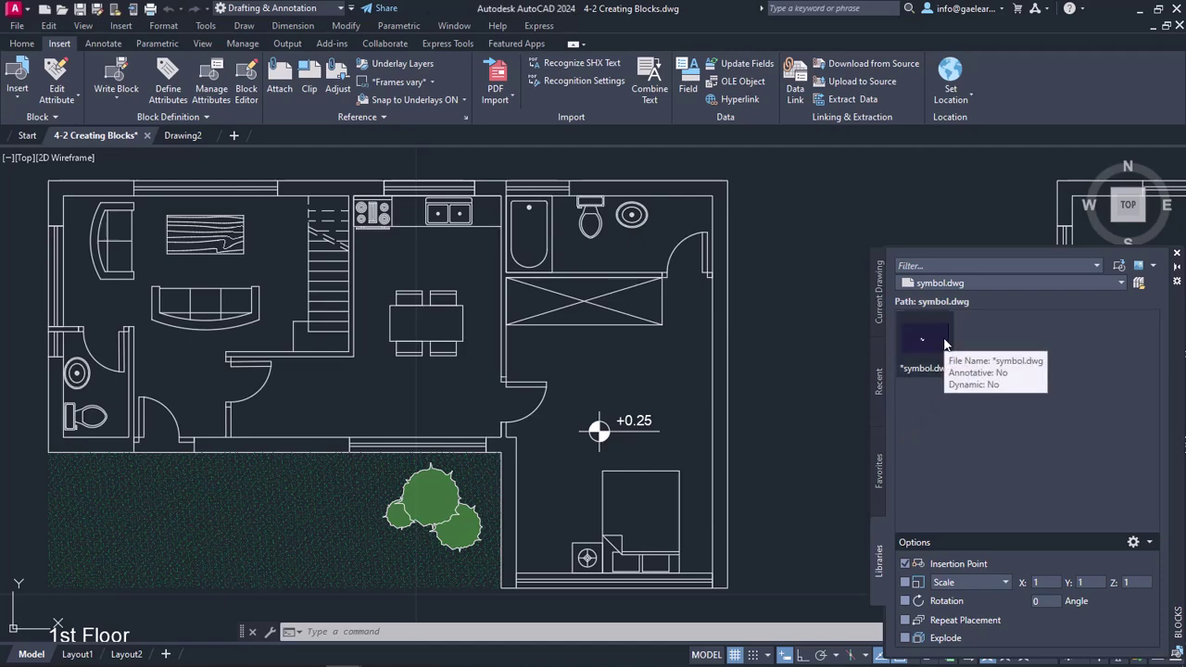
mouse_move(945, 345)
mouse_down()
mouse_move(814, 397)
mouse_move(506, 421)
mouse_move(192, 528)
mouse_up()
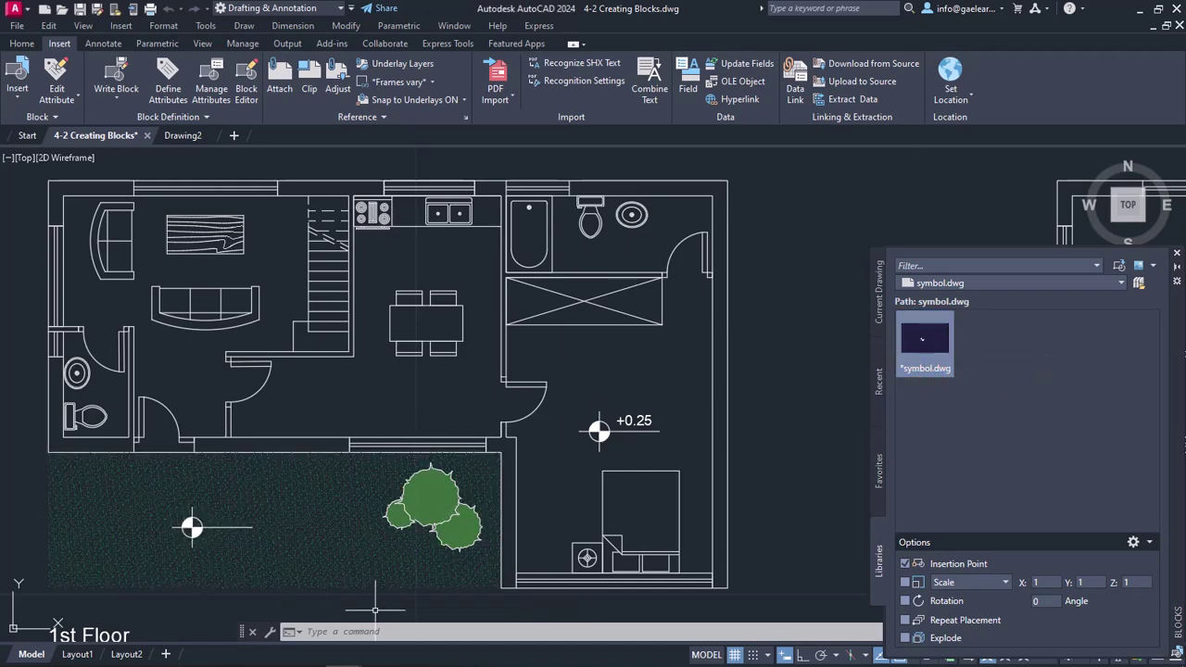